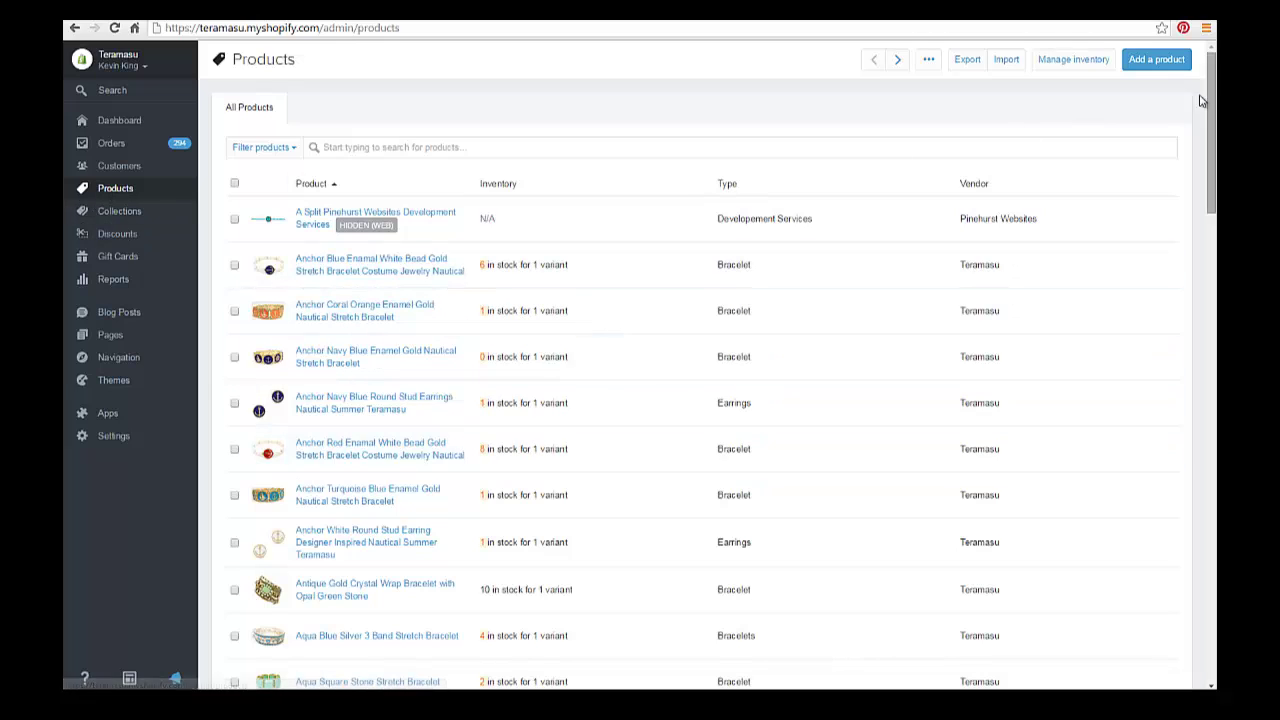
# Start a new product titled 'Polo Shirt'
pyautogui.click(1153, 64)
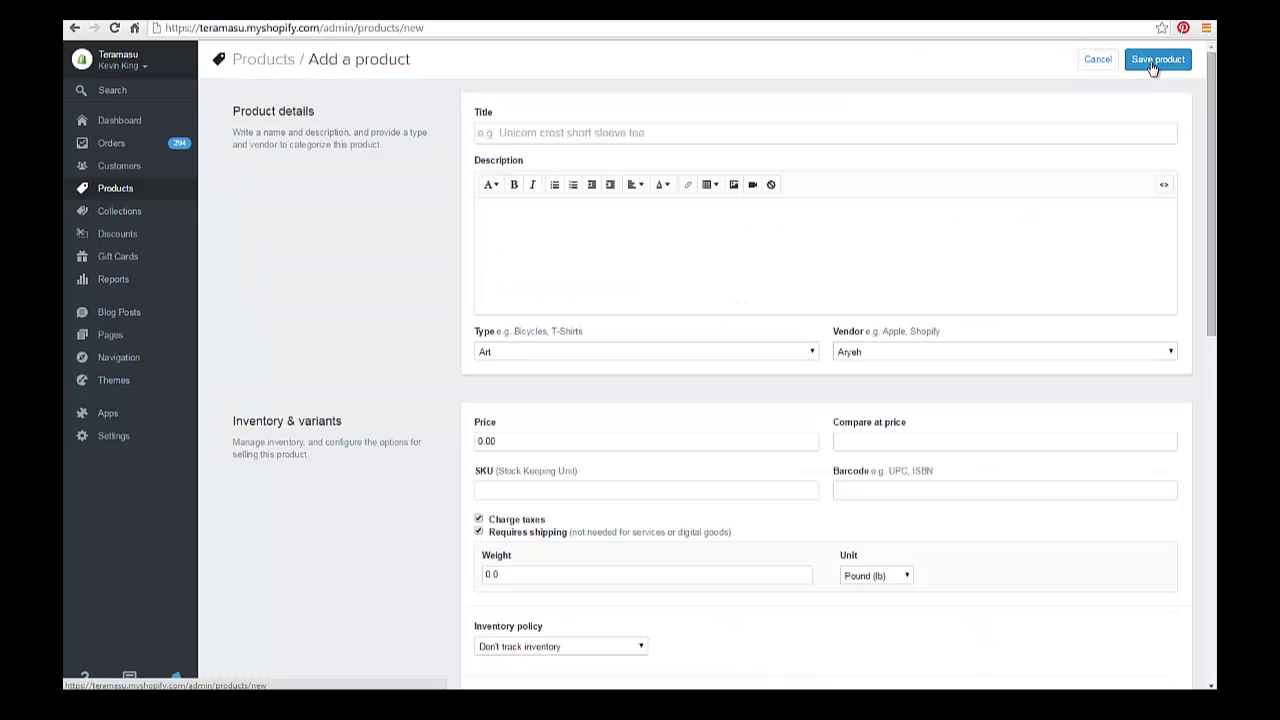
pyautogui.click(568, 133)
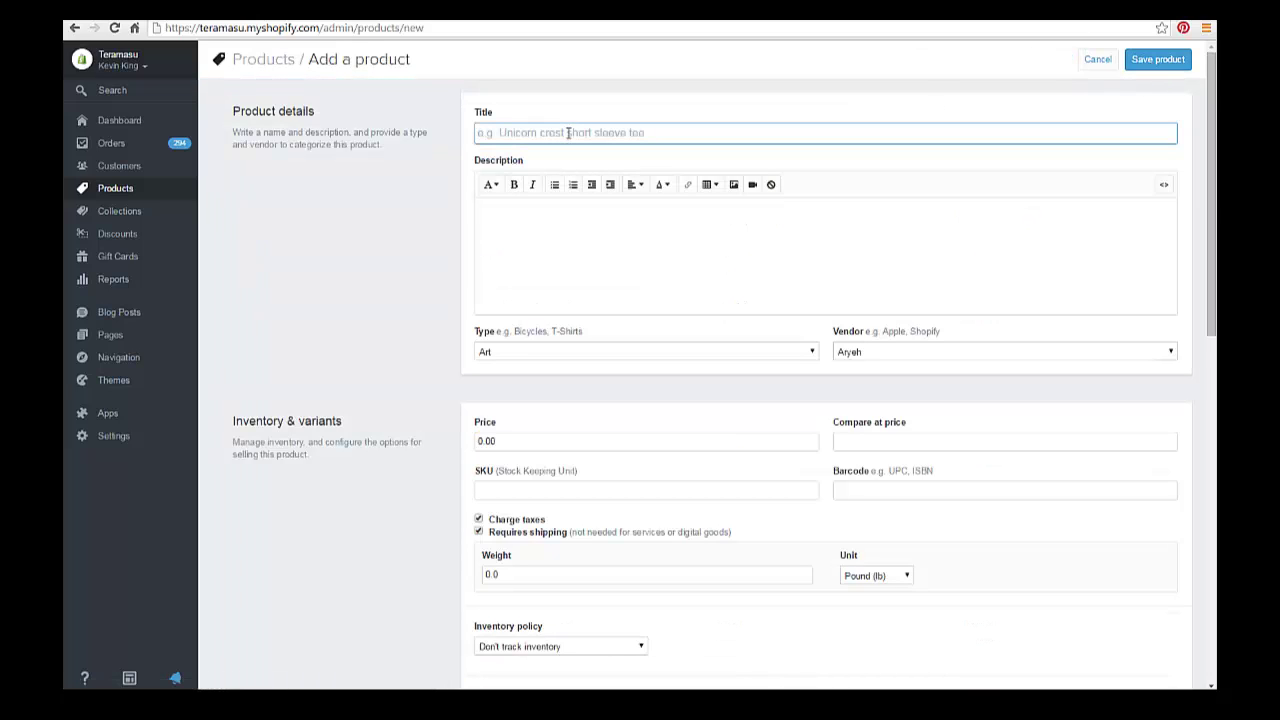
pyautogui.write('Polo Sh')
# Copy the title into the description and extend it to 'Polo Shirt Various color'
pyautogui.hotkey('shift', 'Left')
pyautogui.hotkey('shift', 'Left')
pyautogui.hotkey('shift', 'Left')
pyautogui.hotkey('shift', 'Left')
pyautogui.hotkey('shift', 'Left')
pyautogui.hotkey('shift', 'Left')
pyautogui.hotkey('shift', 'Left')
pyautogui.hotkey('shift', 'Left')
pyautogui.hotkey('shift', 'Left')
pyautogui.hotkey('shift', 'Left')
pyautogui.rightClick(492, 136)
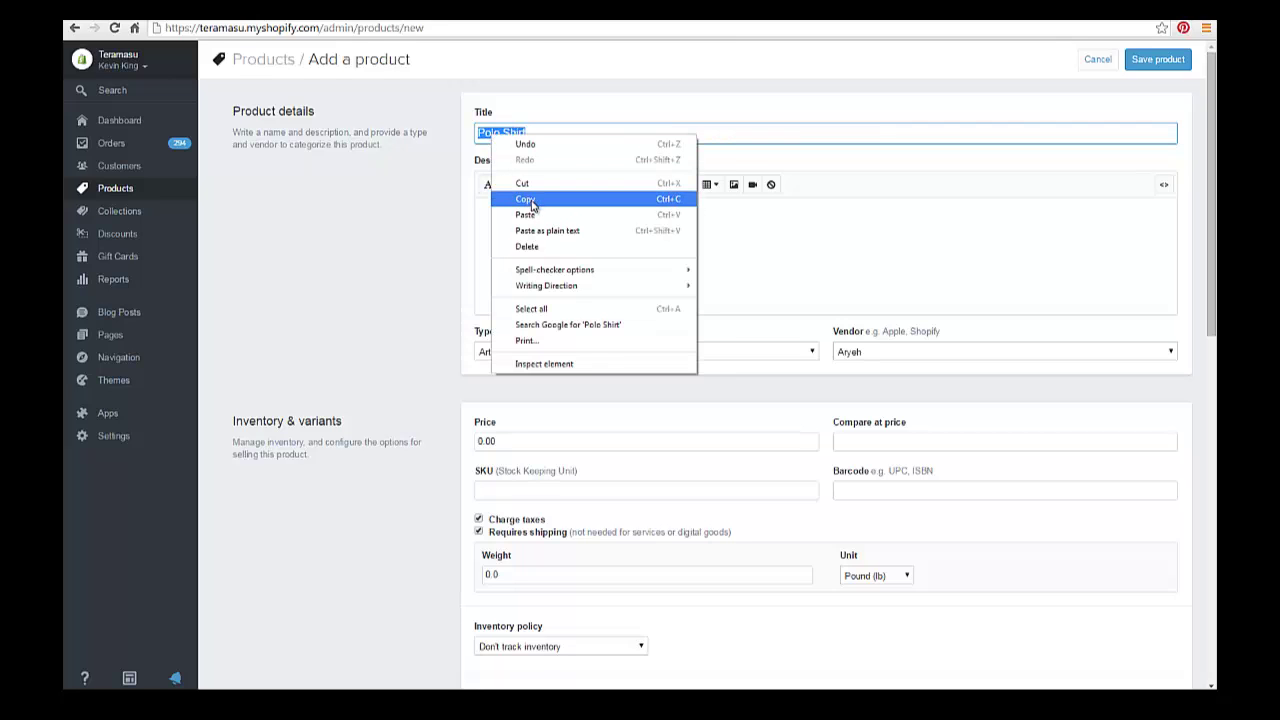
pyautogui.click(528, 200)
pyautogui.click(520, 205)
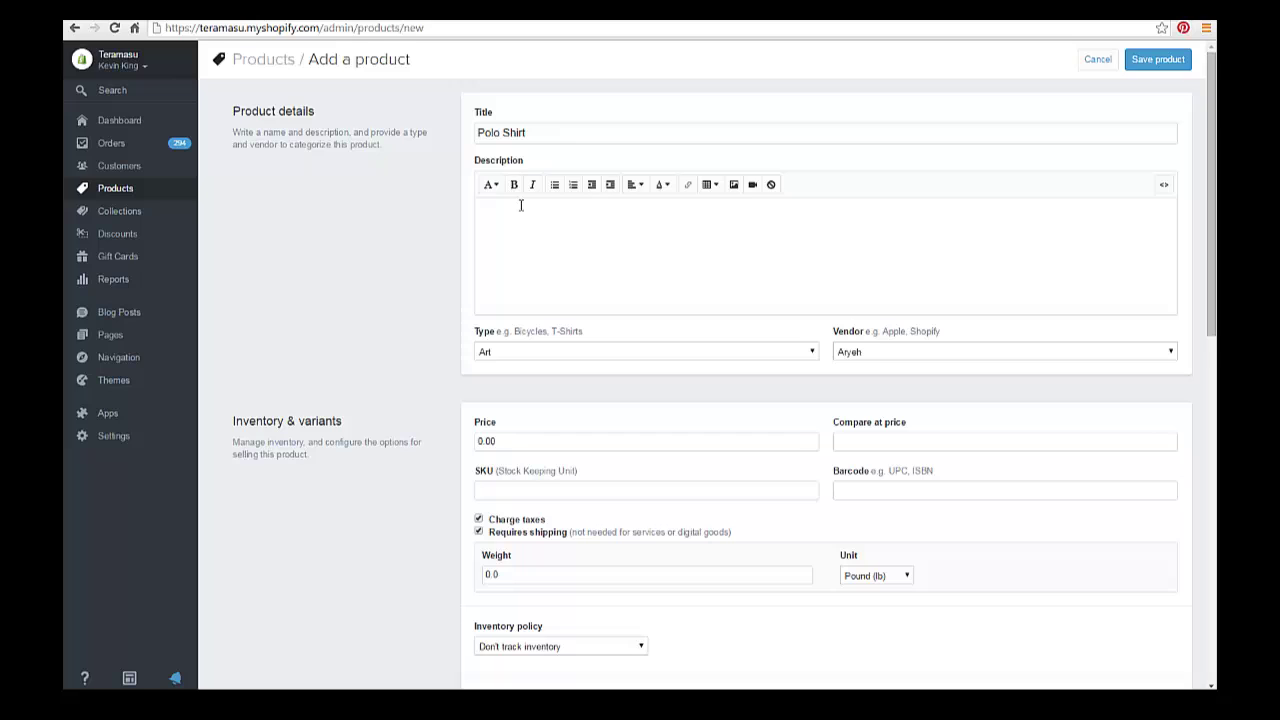
pyautogui.rightClick(520, 206)
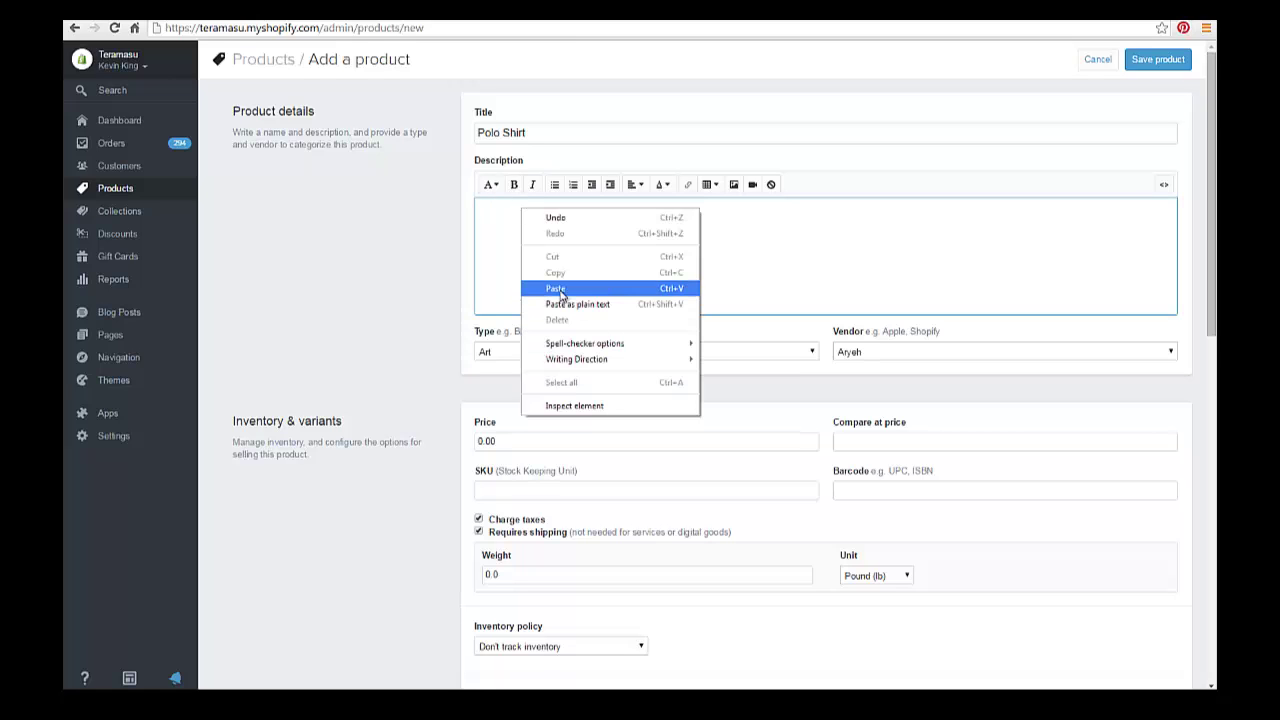
pyautogui.click(552, 288)
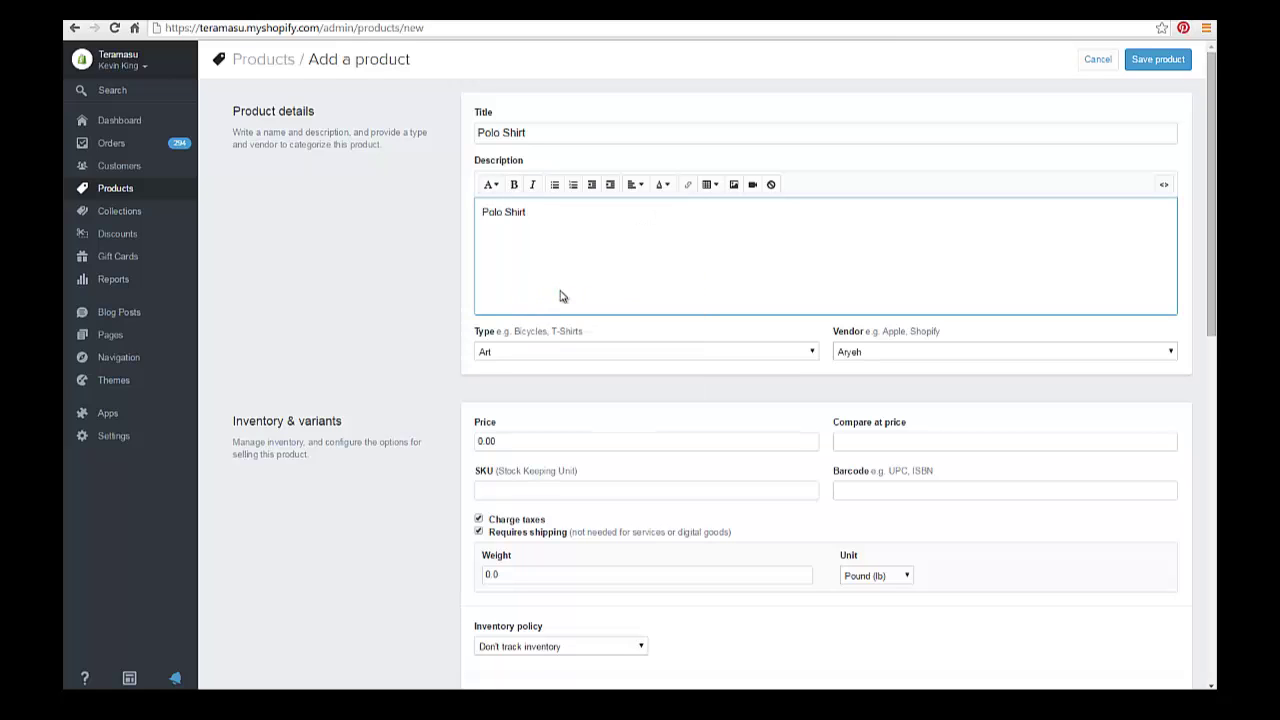
pyautogui.write('Var')
pyautogui.write('ious color')
# Set the product type to Top and the vendor to Teramasu
pyautogui.click(770, 351)
pyautogui.scroll(-2, 597, 540)
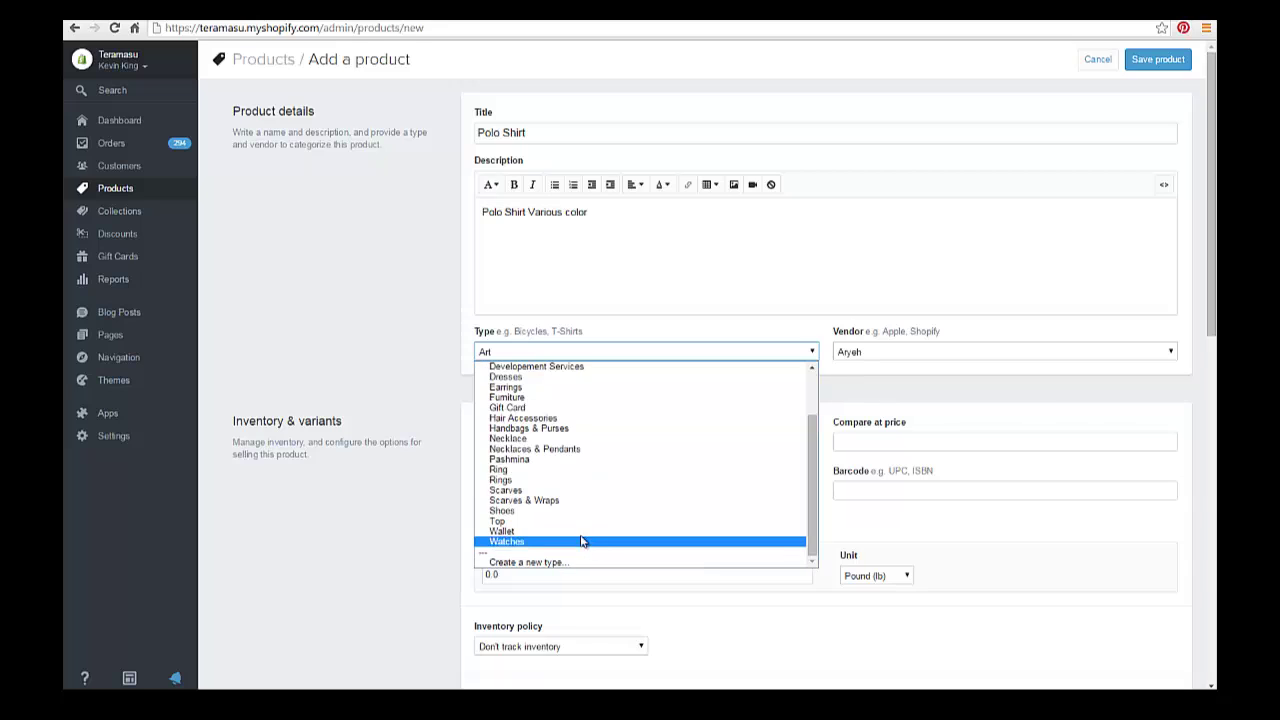
pyautogui.click(582, 522)
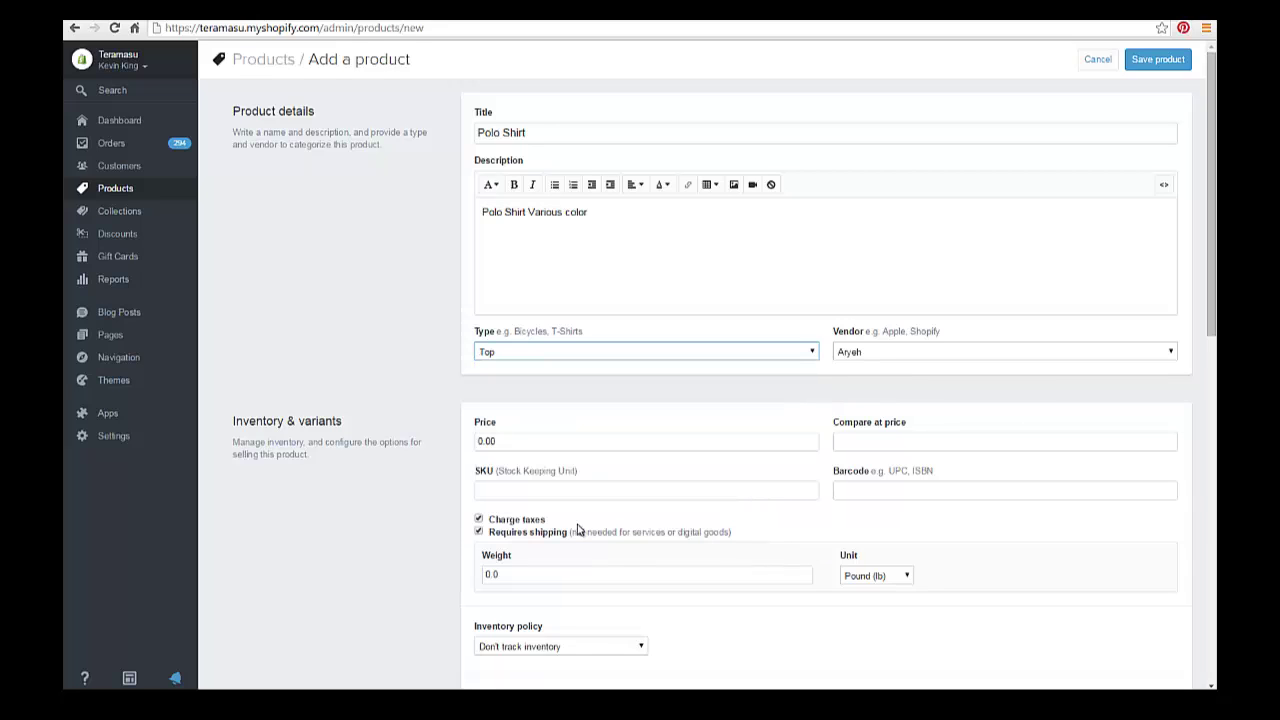
pyautogui.click(1079, 355)
pyautogui.click(900, 552)
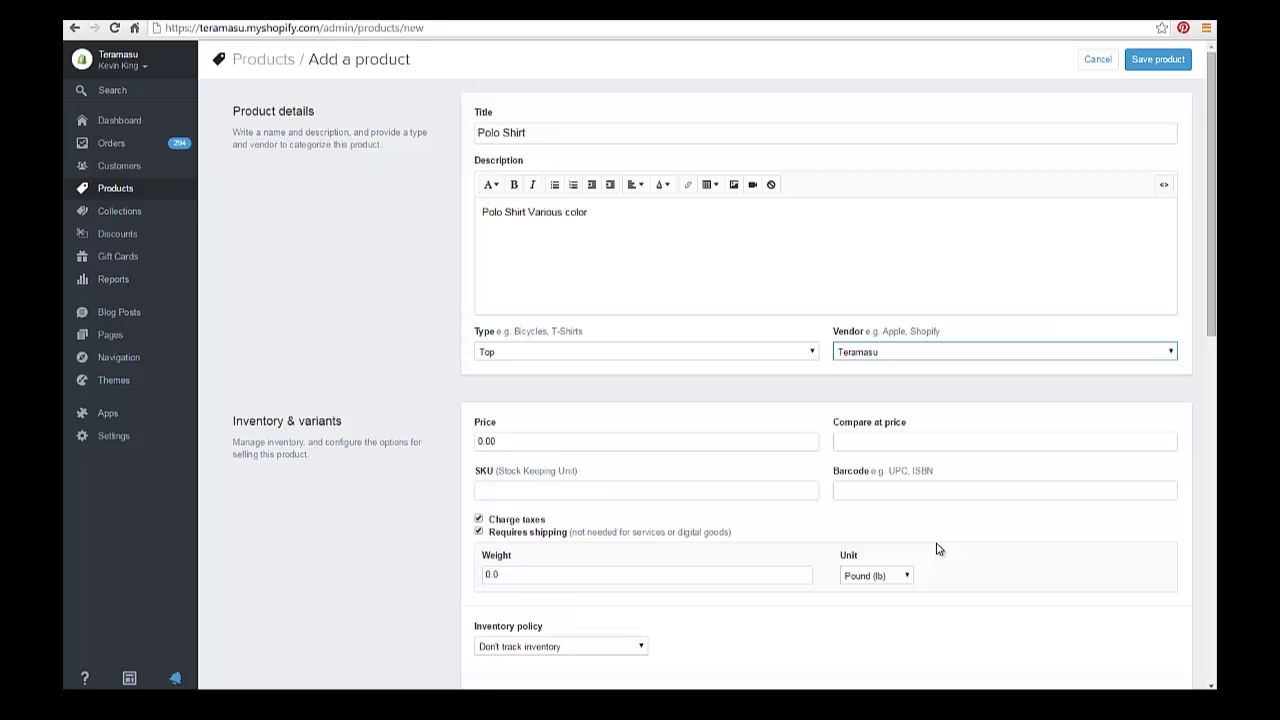
# Enter price 40 and weight 1 lb, and let Shopify track inventory
pyautogui.click(562, 442)
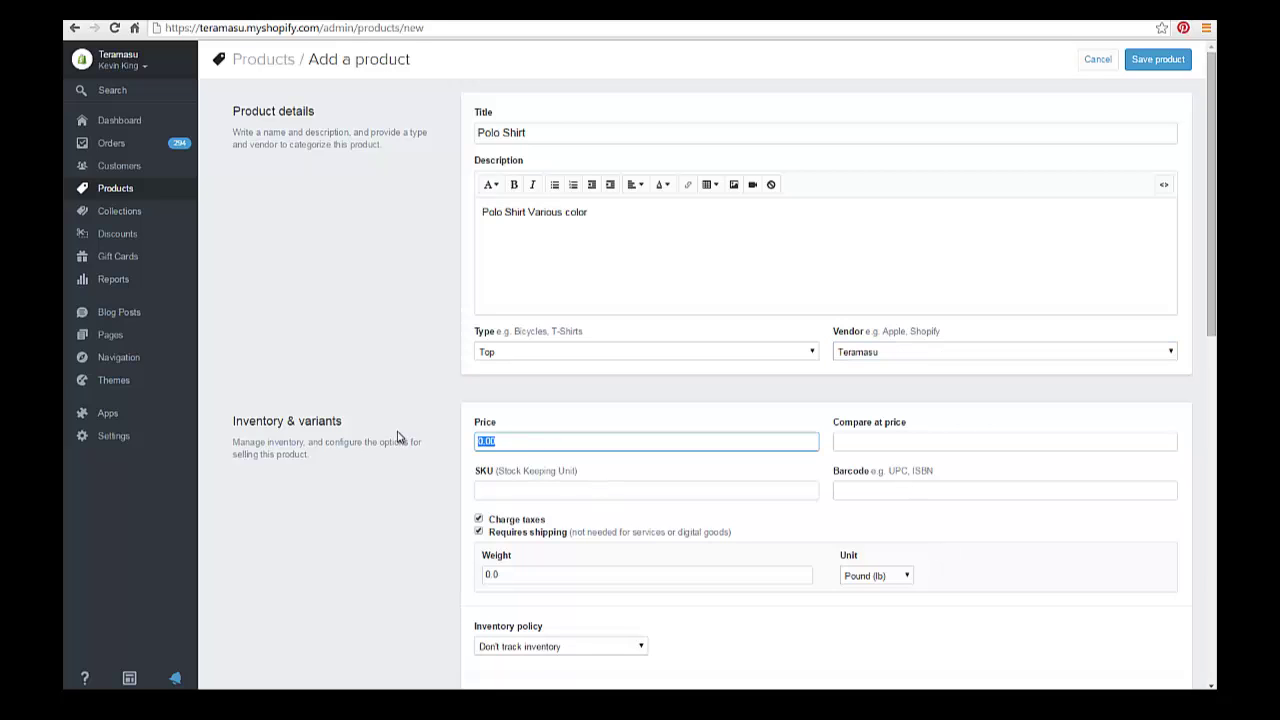
pyautogui.write('40')
pyautogui.scroll(-3, 434, 508)
pyautogui.click(520, 437)
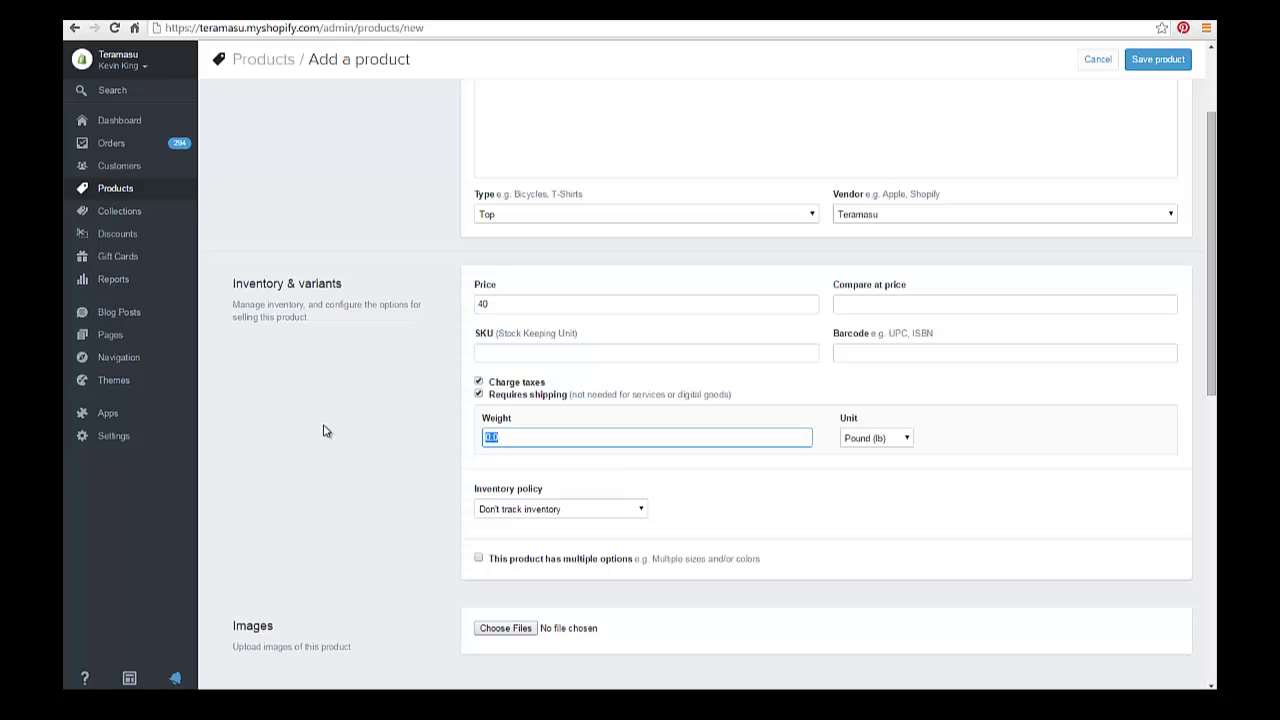
pyautogui.write('1')
pyautogui.click(563, 510)
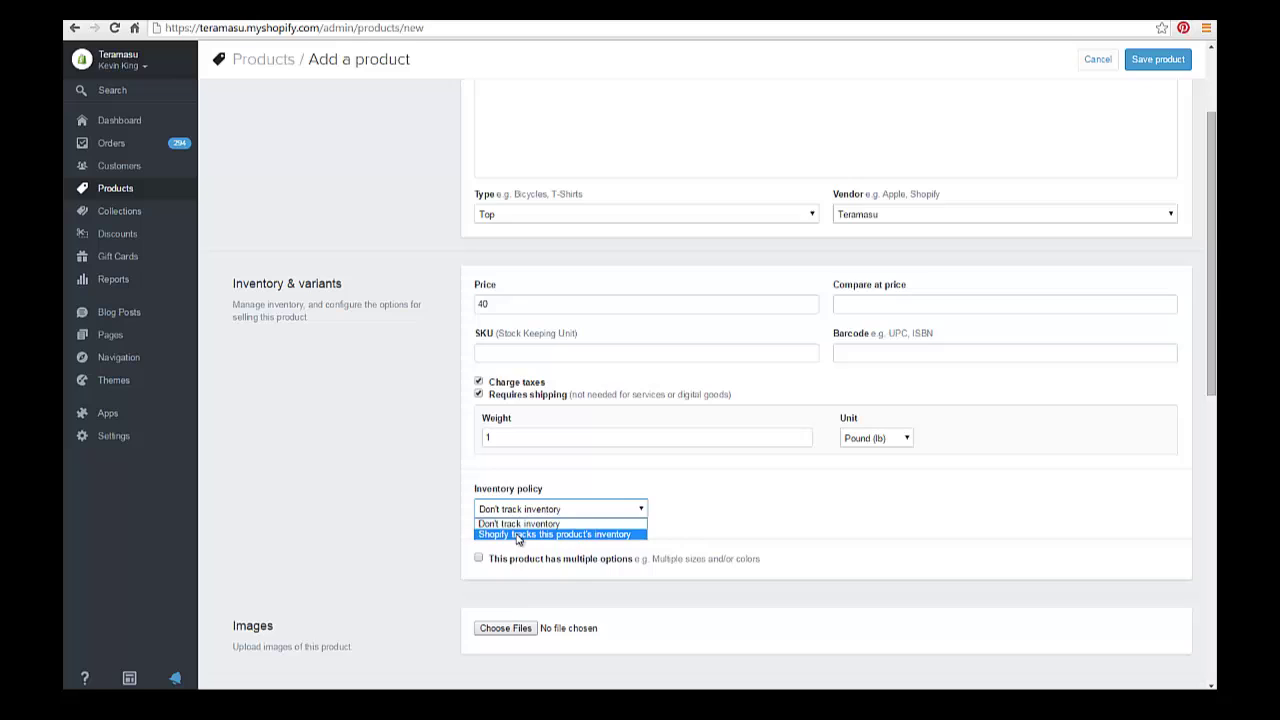
pyautogui.click(520, 538)
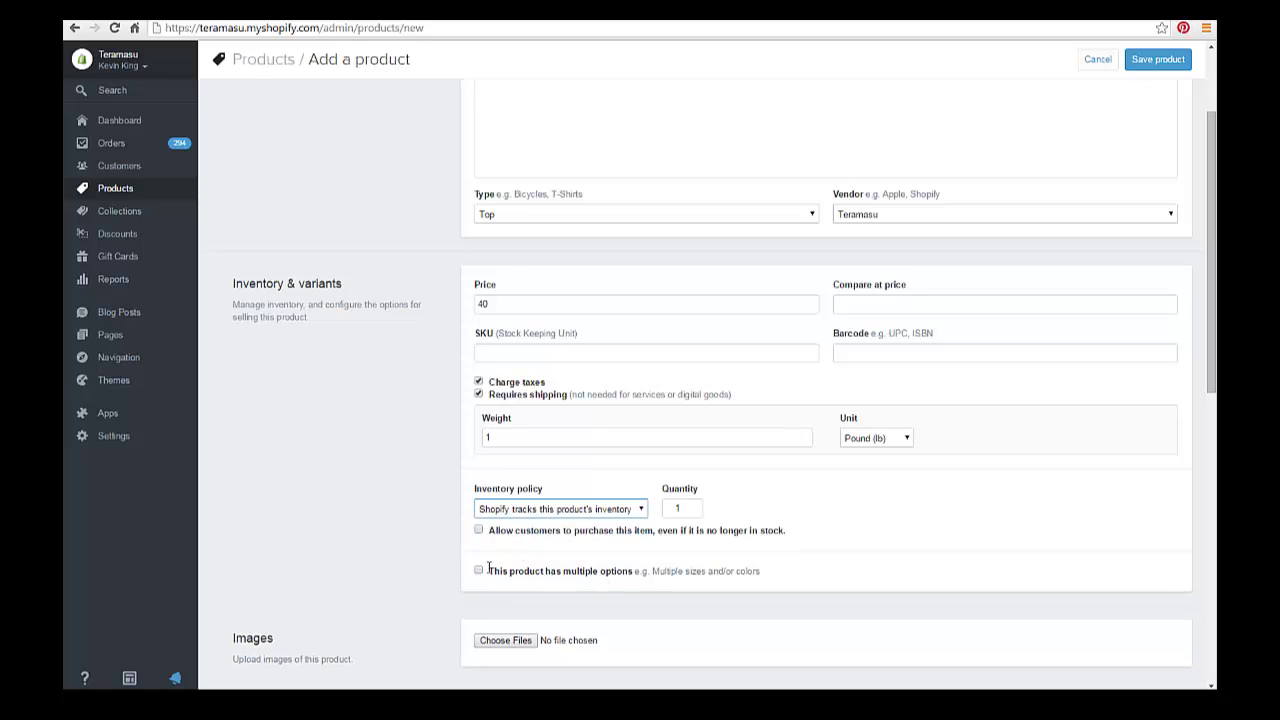
# Enable multiple options, remove Default Title and name the first option Size
pyautogui.click(479, 572)
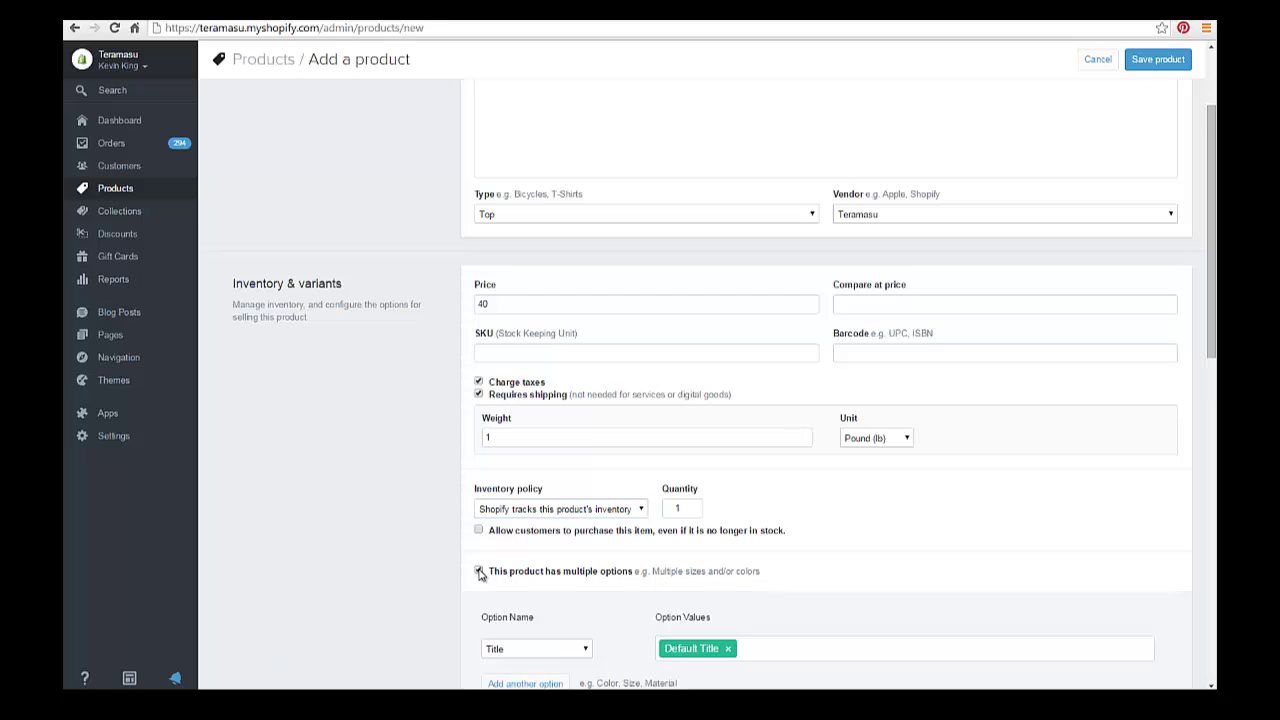
pyautogui.scroll(-2, 460, 565)
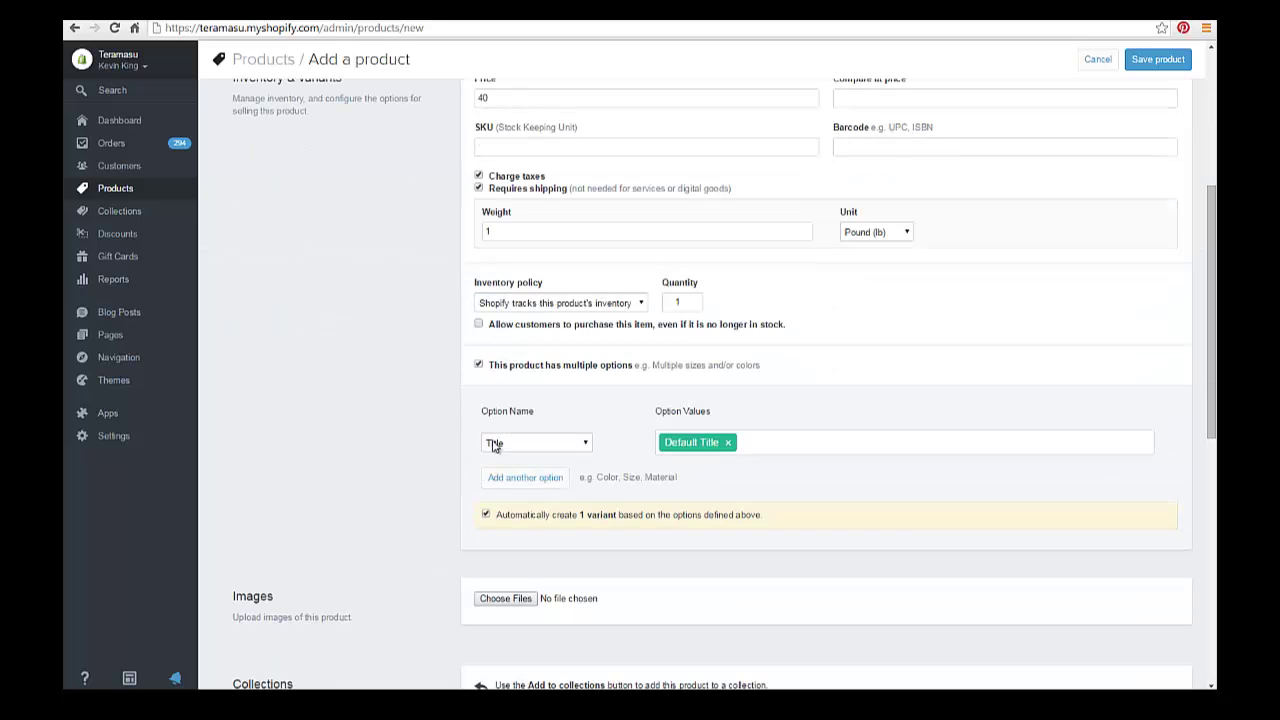
pyautogui.click(728, 443)
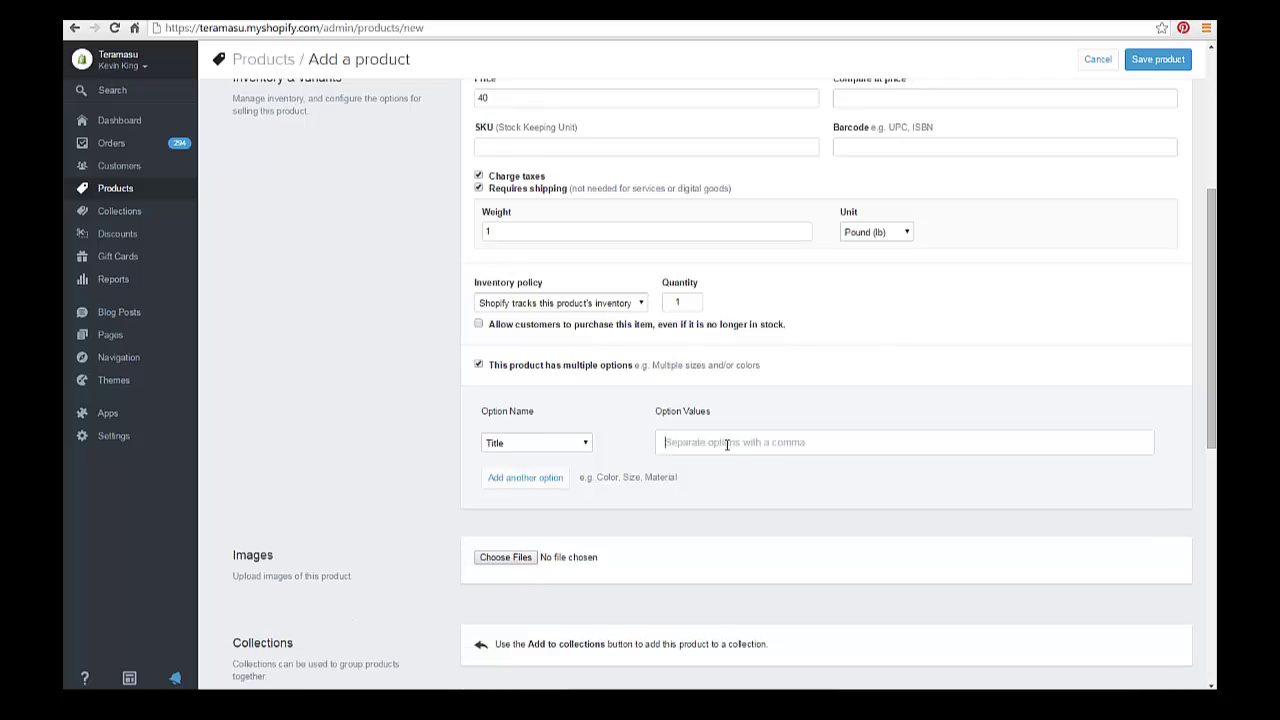
pyautogui.click(585, 445)
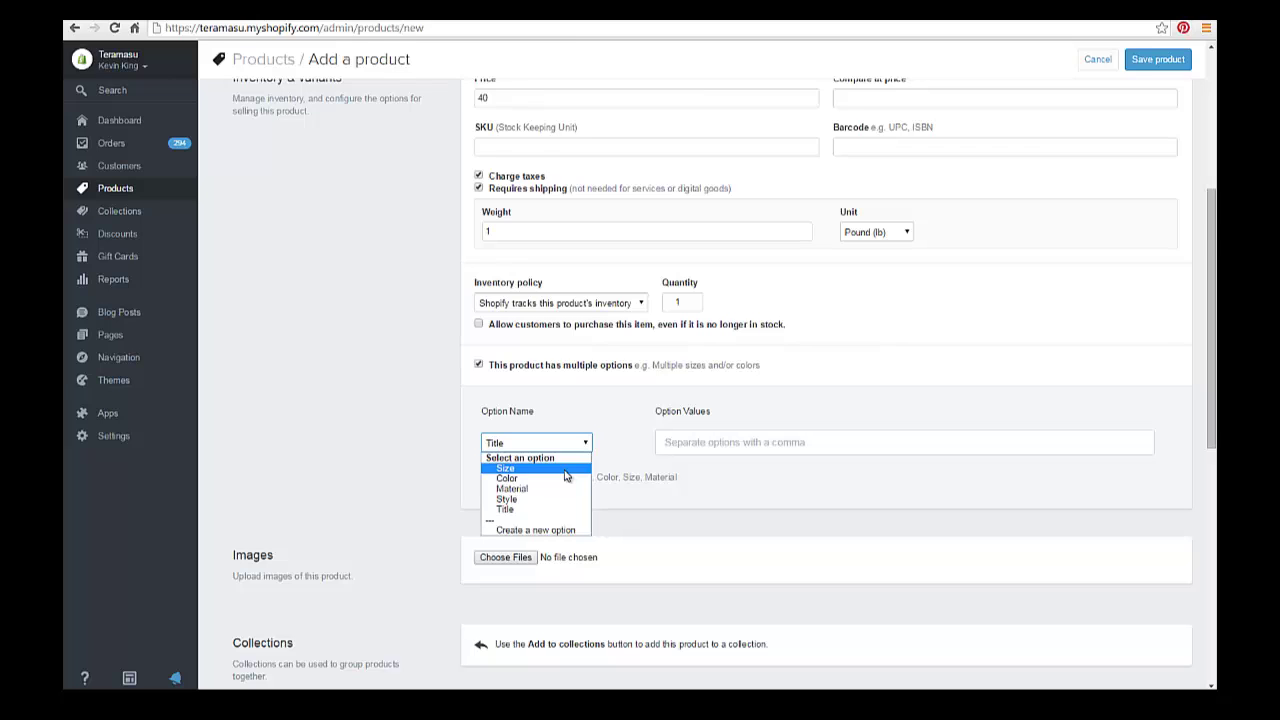
pyautogui.click(566, 473)
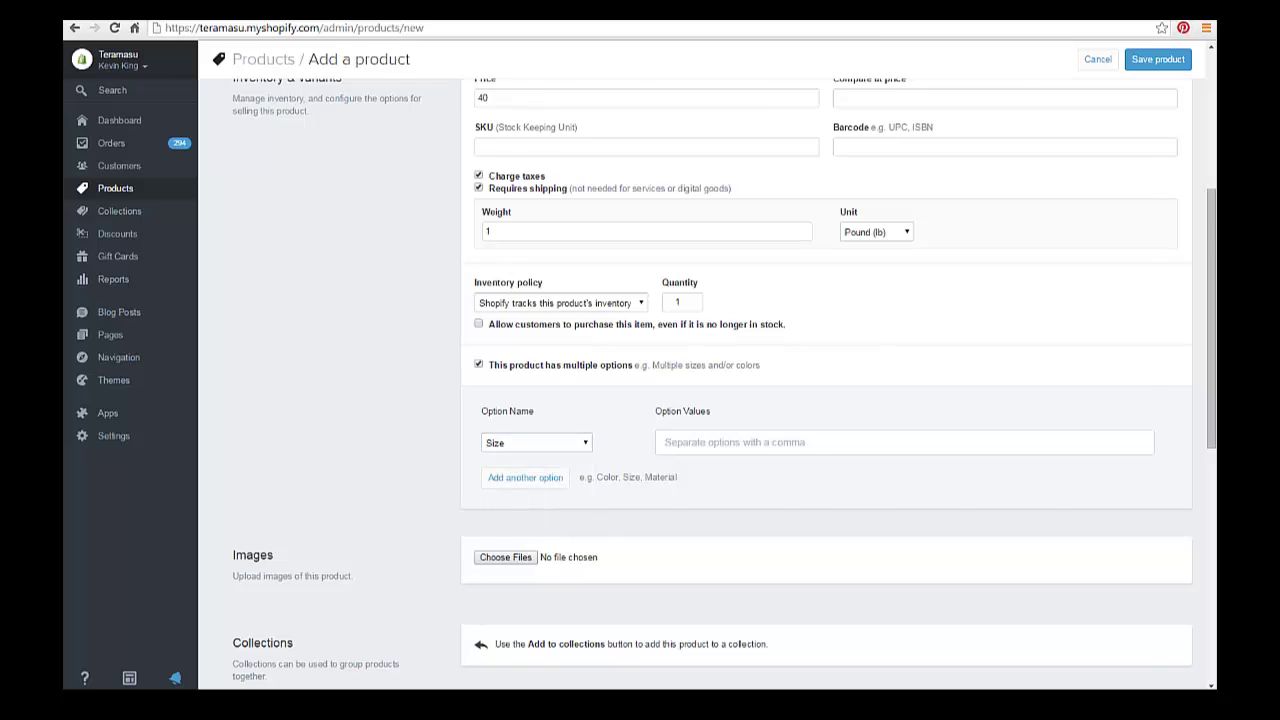
pyautogui.hotkey('alt', 'Tab')
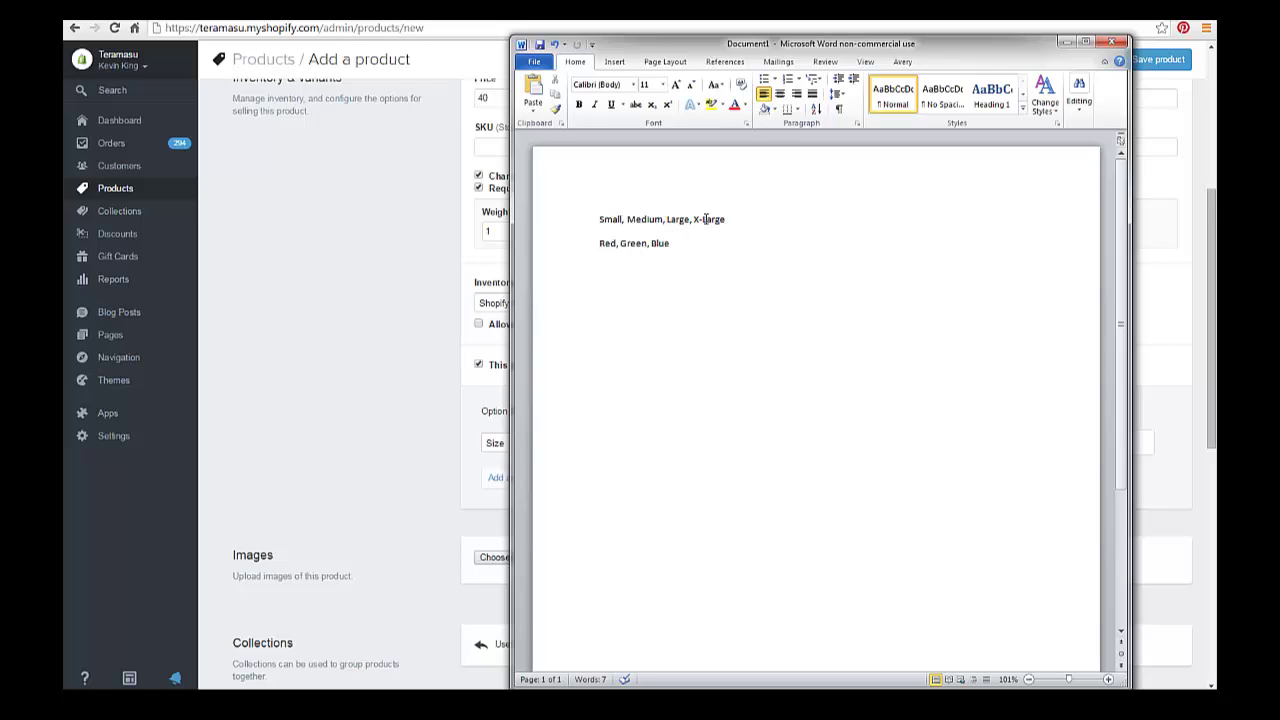
# Copy the 'Small, Medium, Large, X-Large' line from the Word note
pyautogui.moveTo(729, 219); pyautogui.dragTo(602, 221)
pyautogui.rightClick(622, 226)
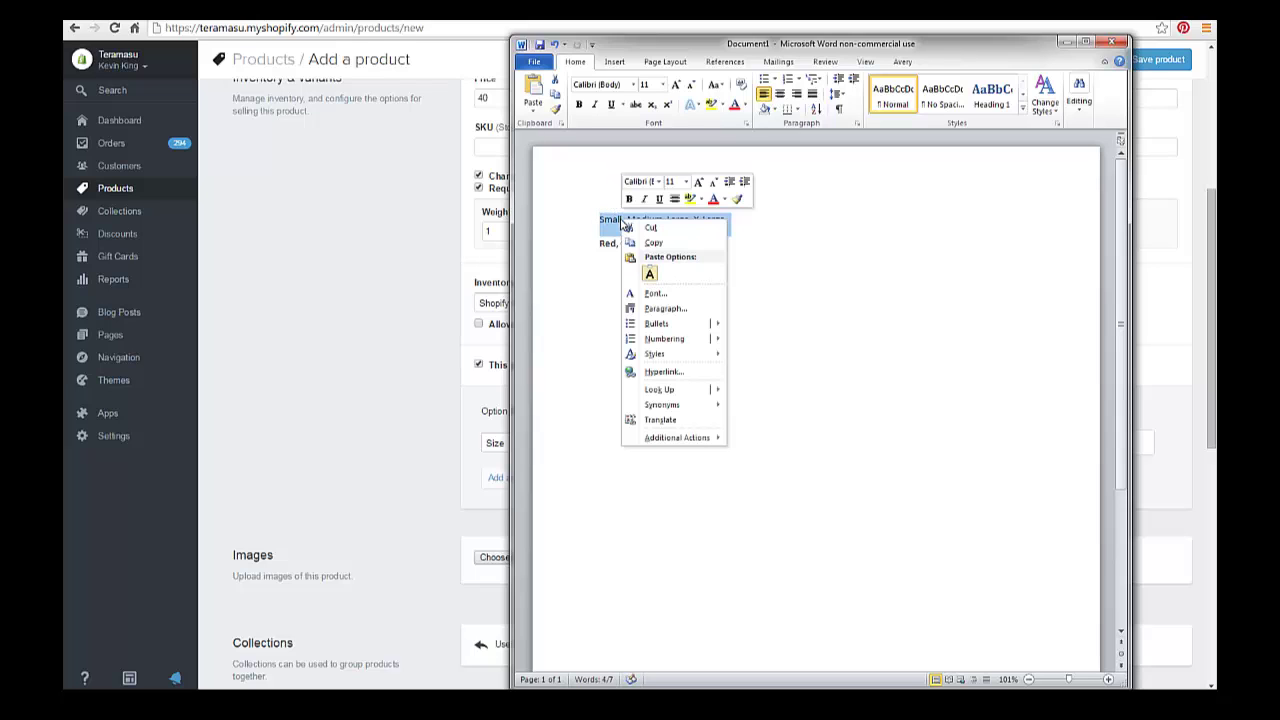
pyautogui.click(650, 256)
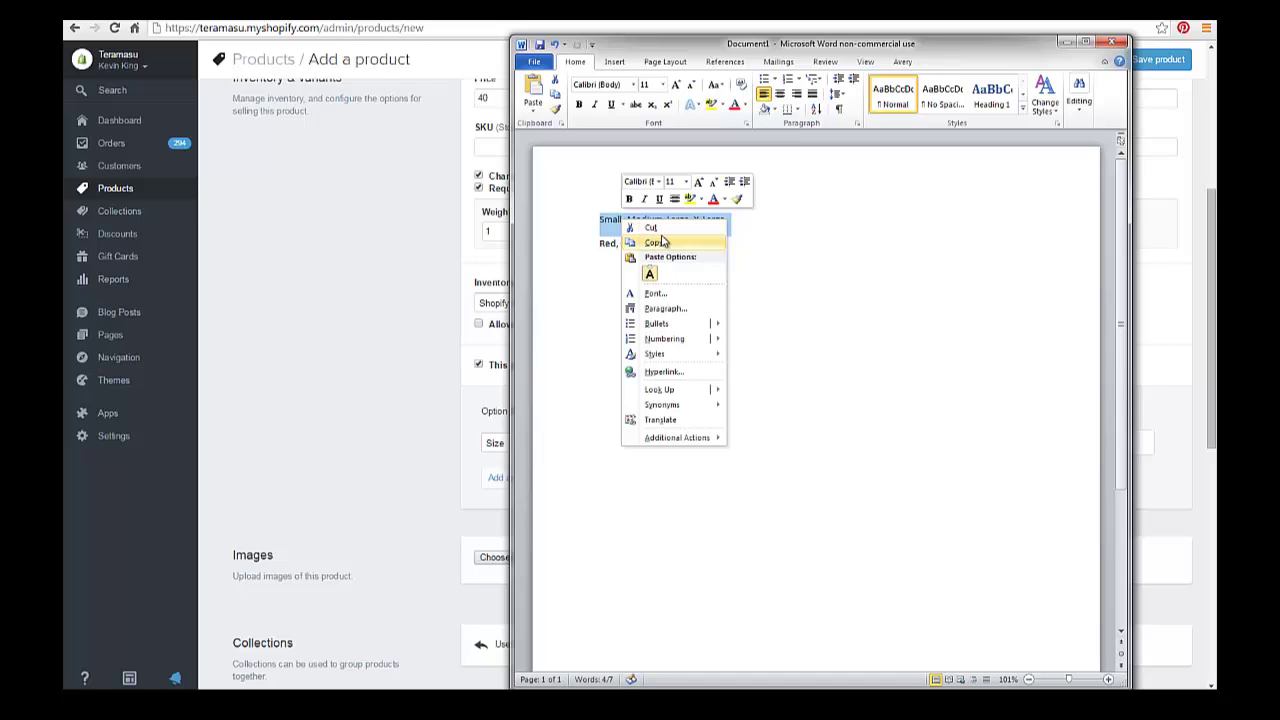
pyautogui.click(661, 242)
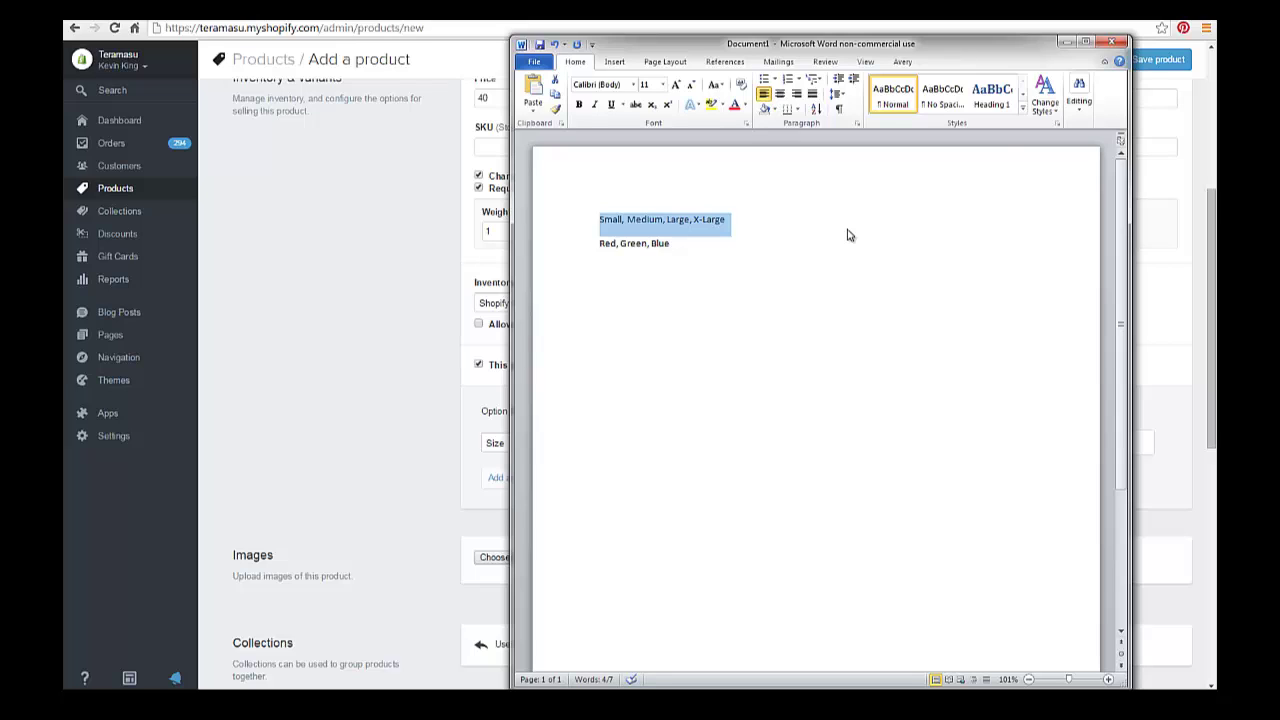
# Paste Small, Medium, Large, X-Large as the Size option values
pyautogui.click(307, 340)
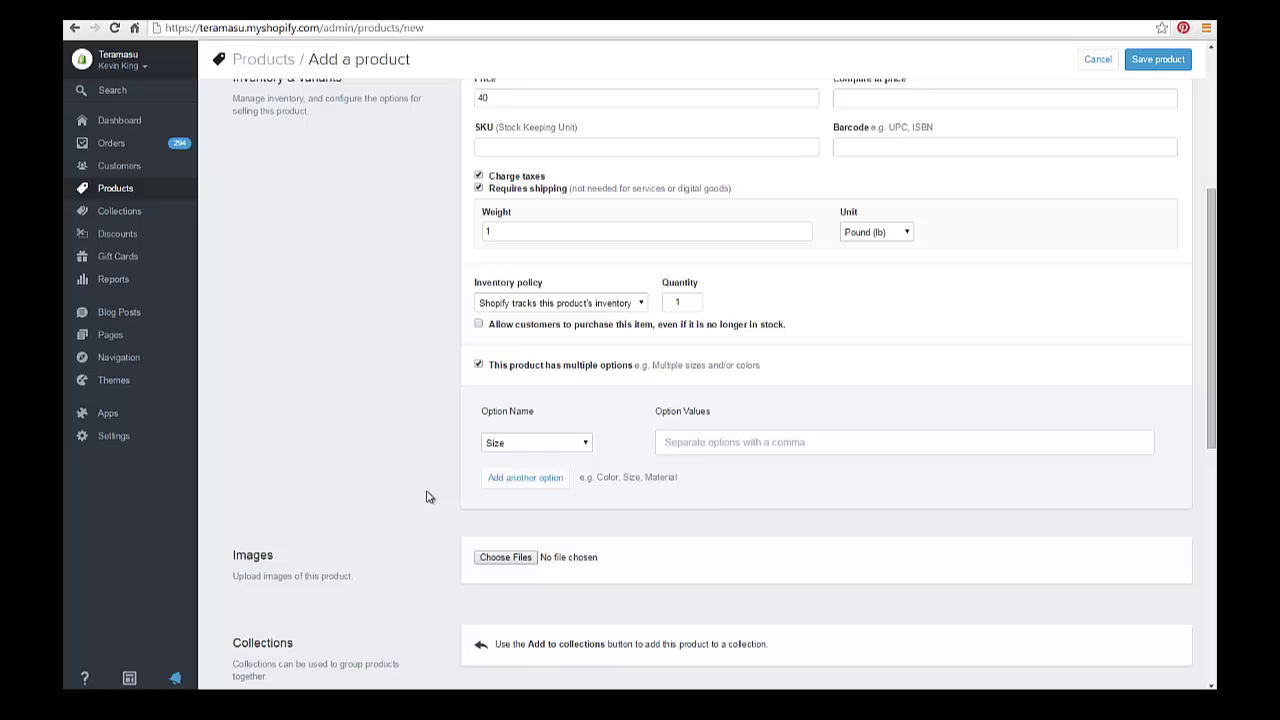
pyautogui.rightClick(695, 440)
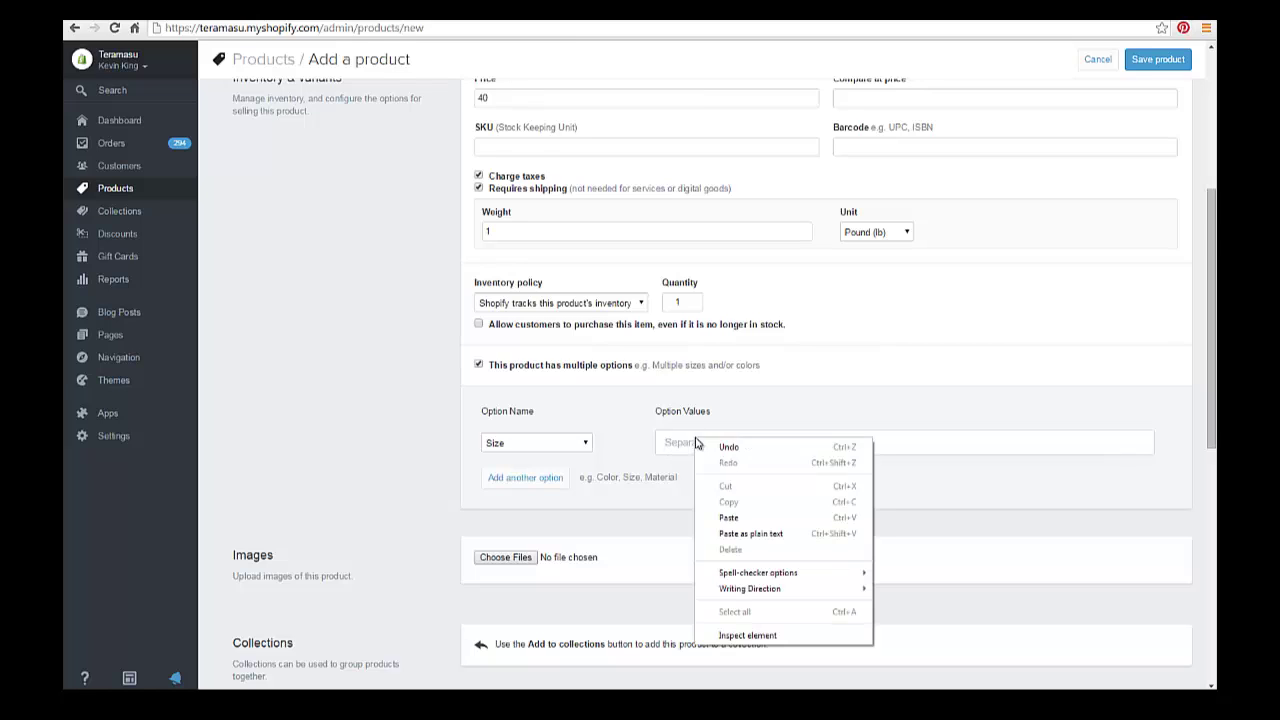
pyautogui.click(728, 517)
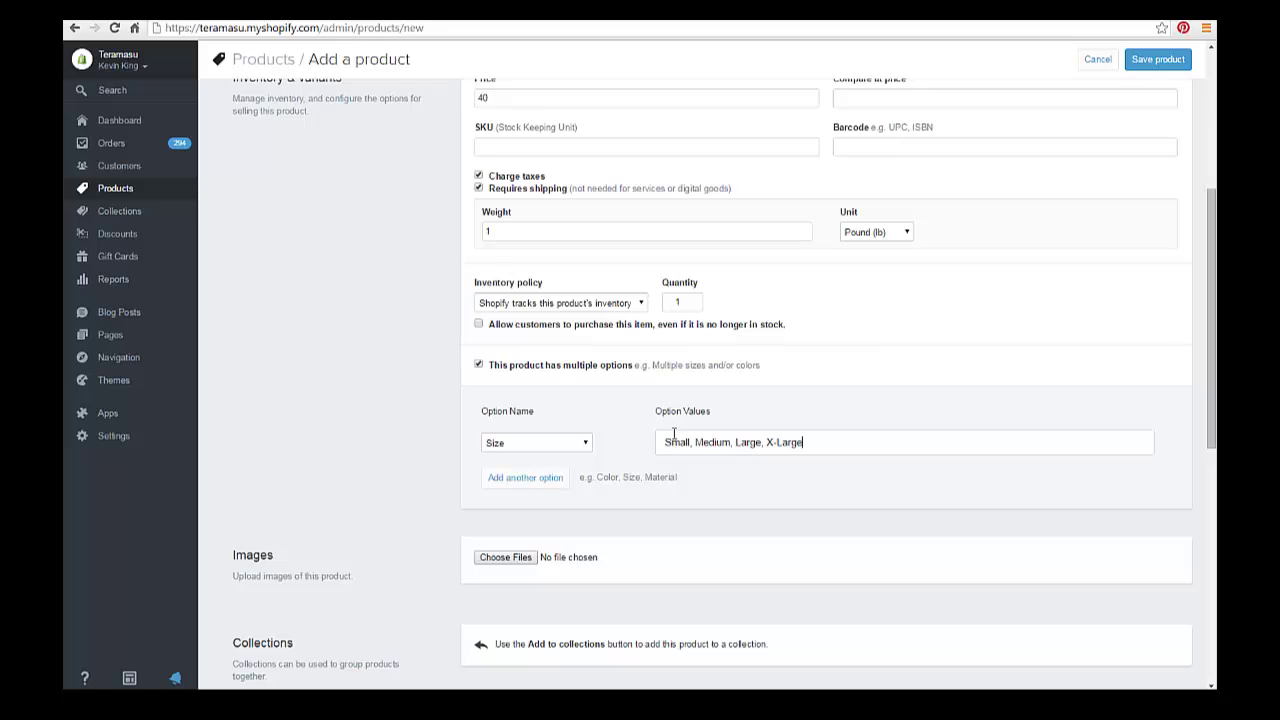
pyautogui.press('Return')
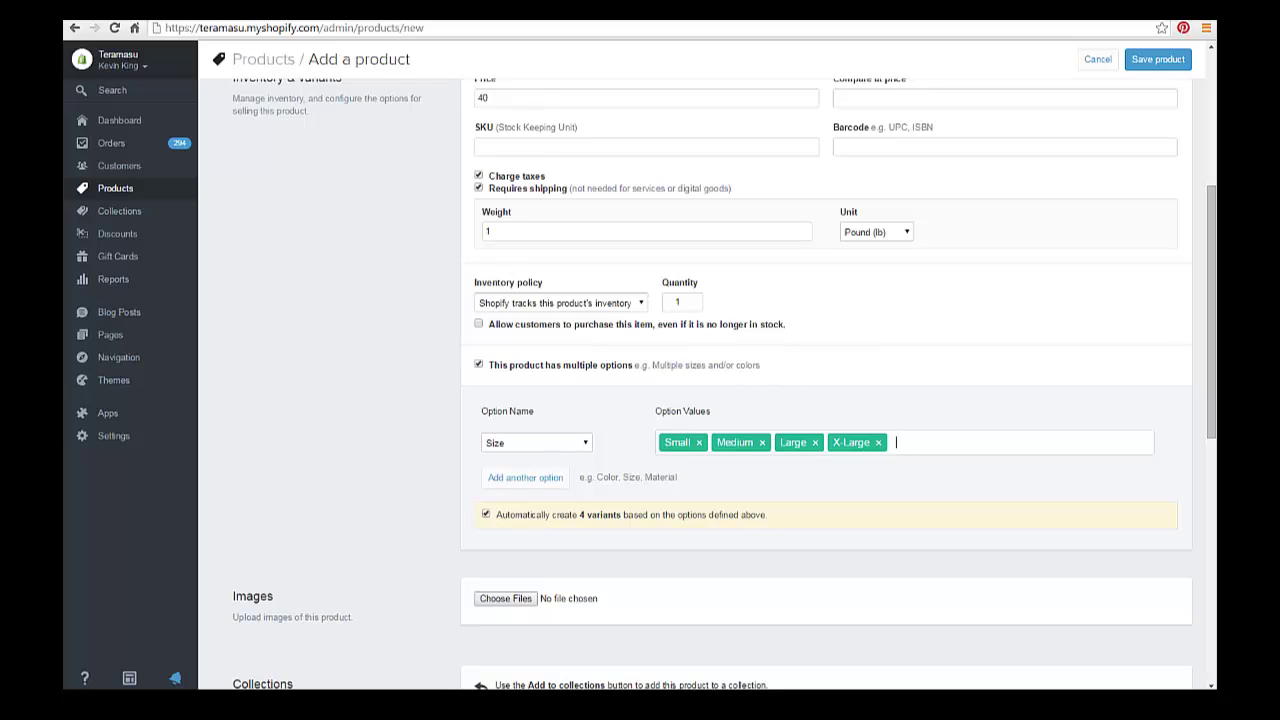
# Add a second option named Color
pyautogui.click(495, 479)
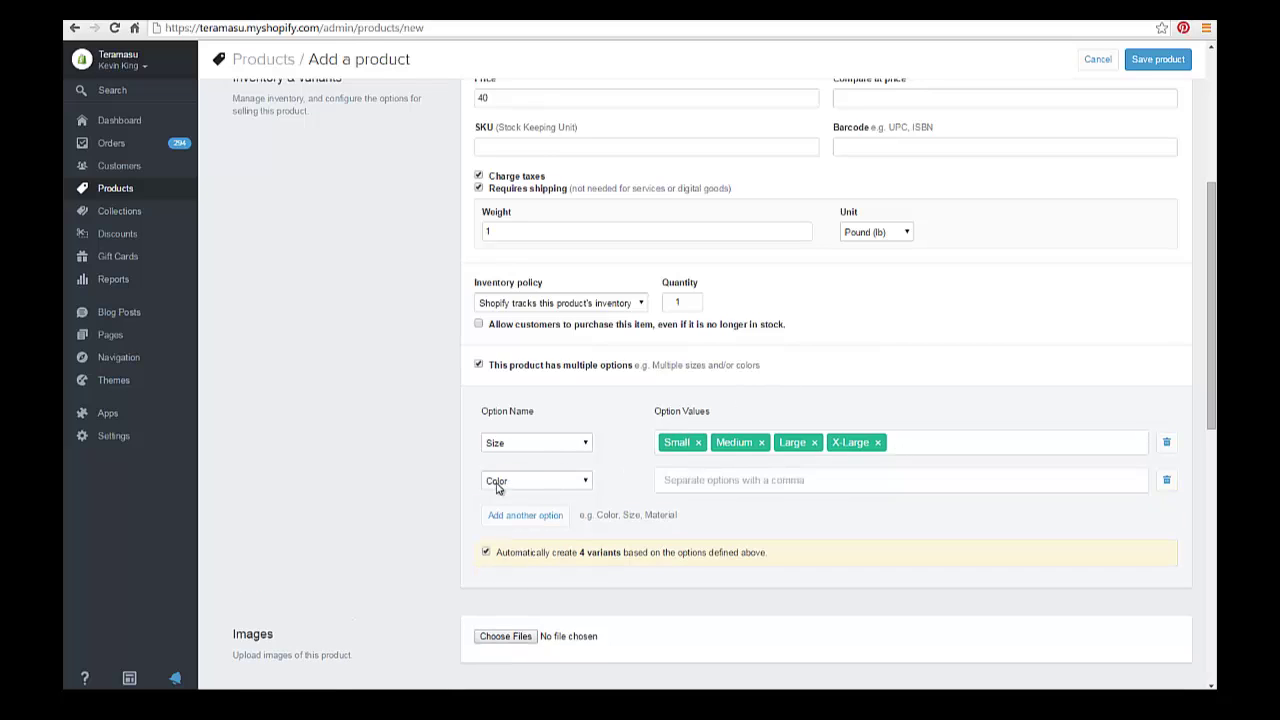
pyautogui.click(562, 484)
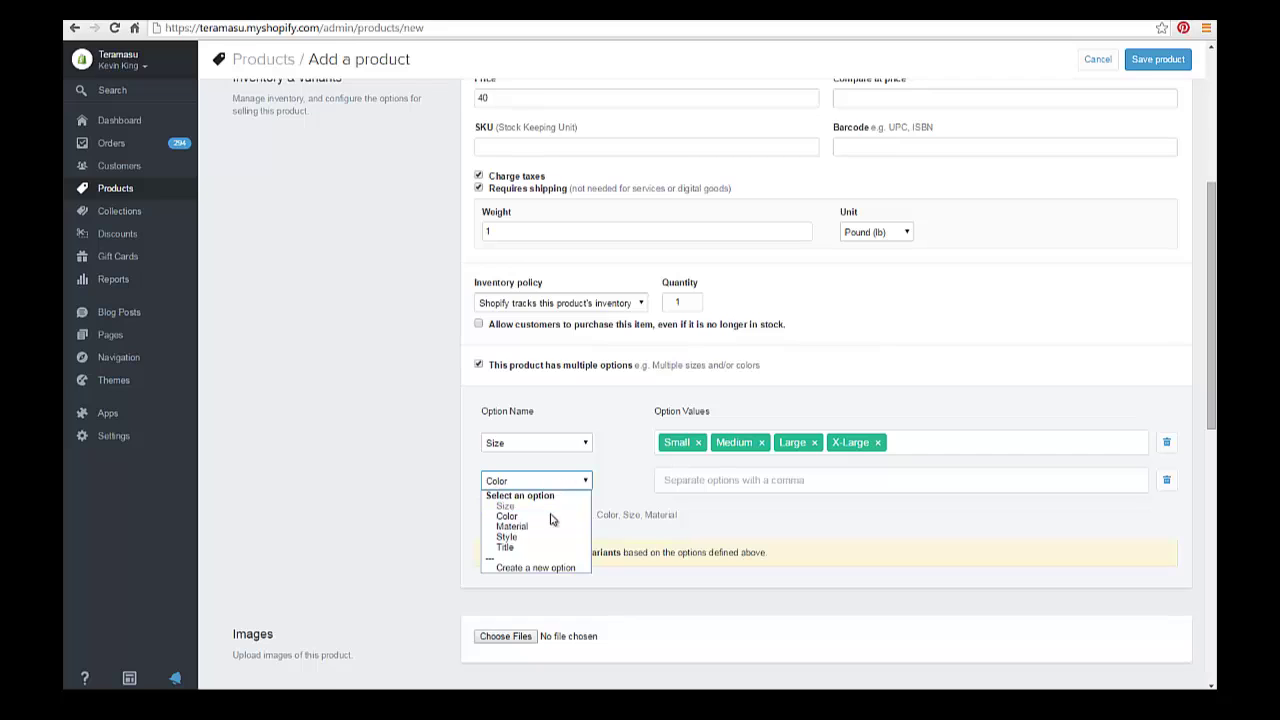
pyautogui.click(548, 516)
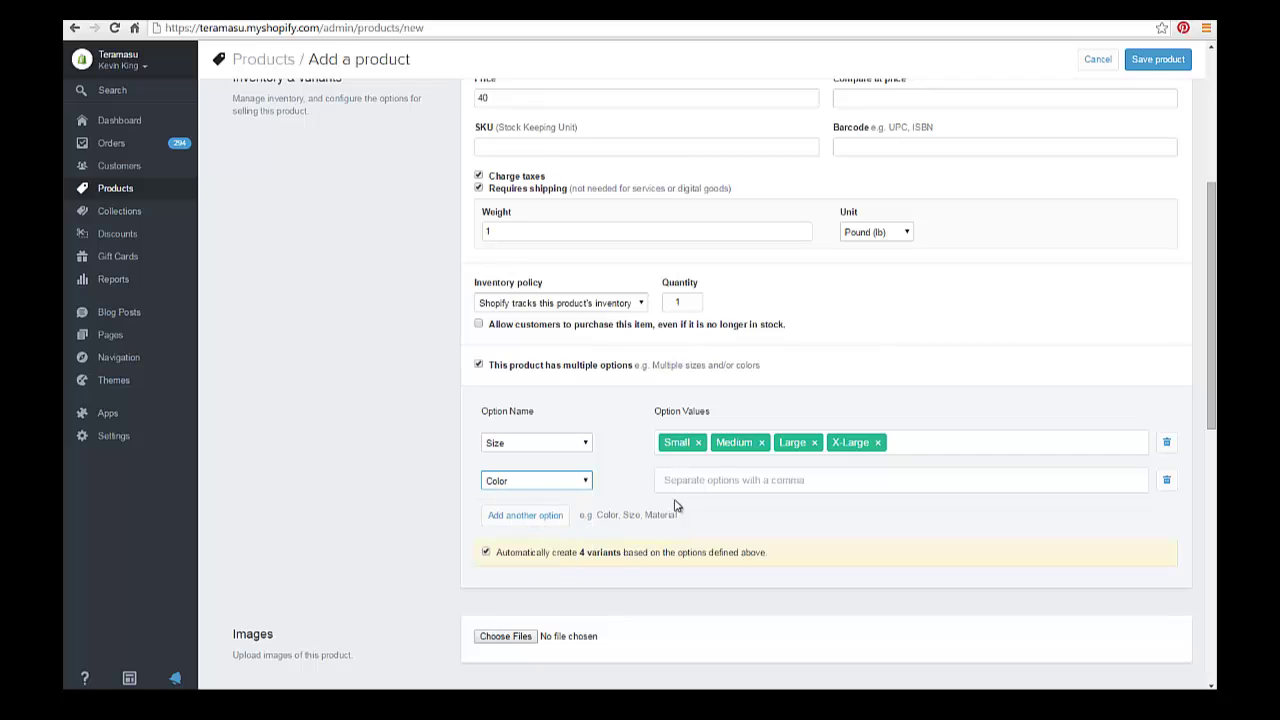
pyautogui.click(697, 479)
# Copy the 'Red, Green, Blue' line from the Word note and return to Shopify
pyautogui.hotkey('alt', 'Tab')
pyautogui.click(580, 244)
pyautogui.hotkey('ctrl', 'c')
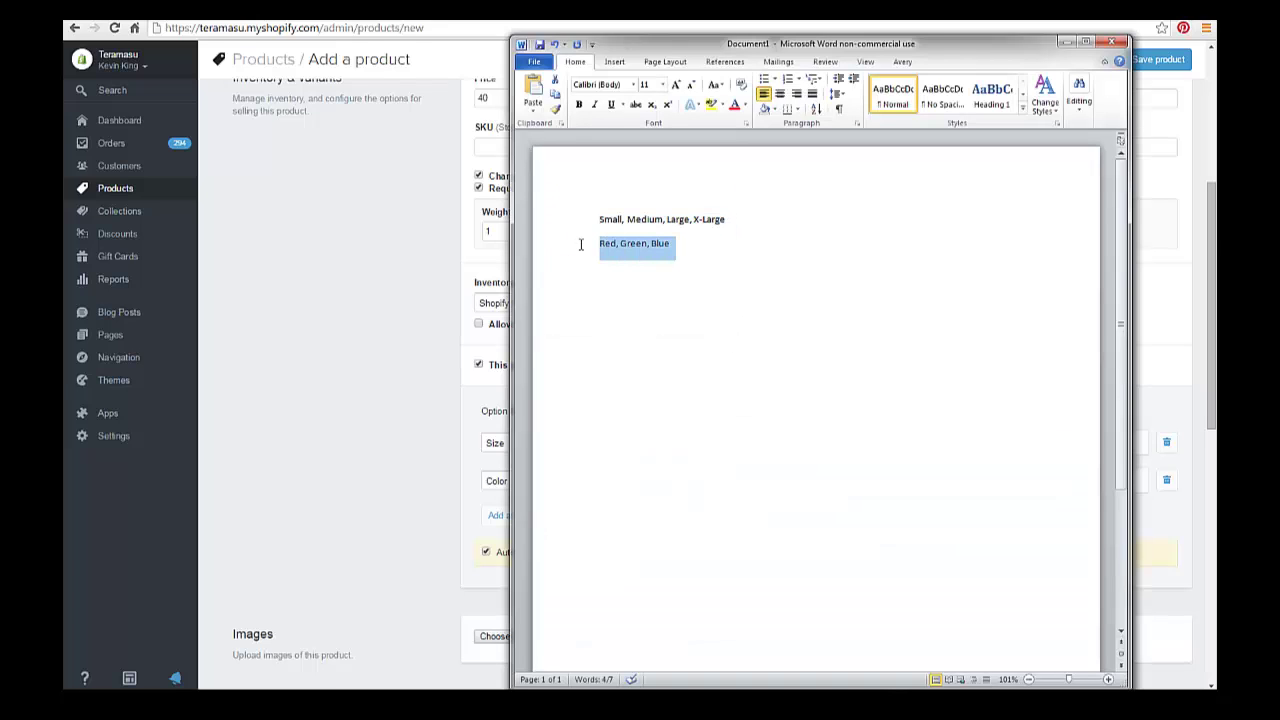
pyautogui.rightClick(623, 251)
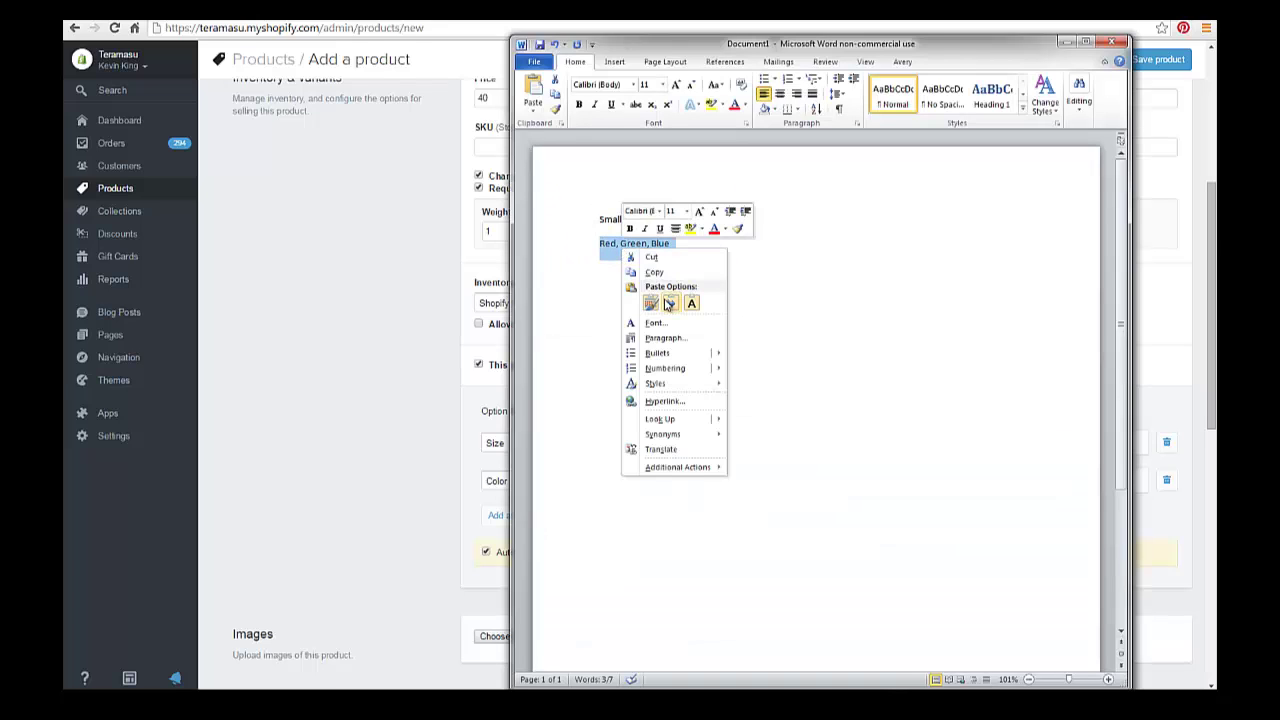
pyautogui.click(652, 272)
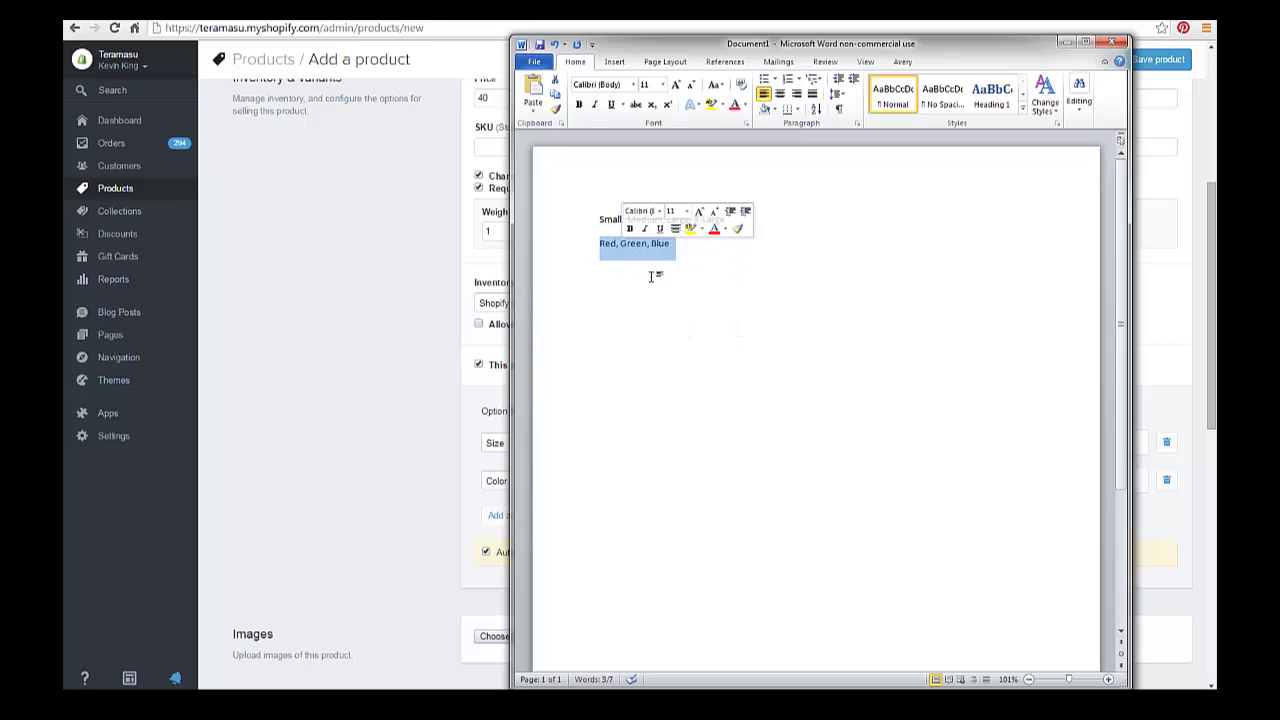
pyautogui.click(406, 492)
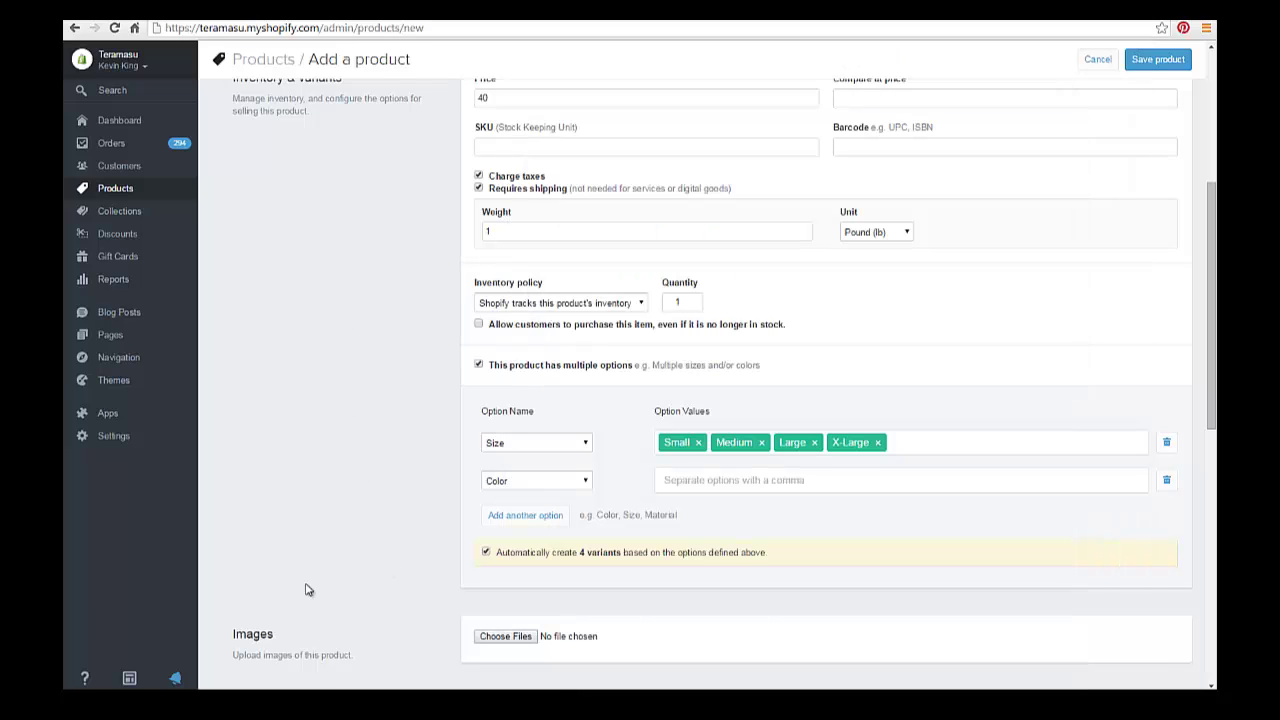
# Paste Red, Green, Blue as the Color option values, yielding 12 variants
pyautogui.rightClick(668, 480)
pyautogui.click(703, 568)
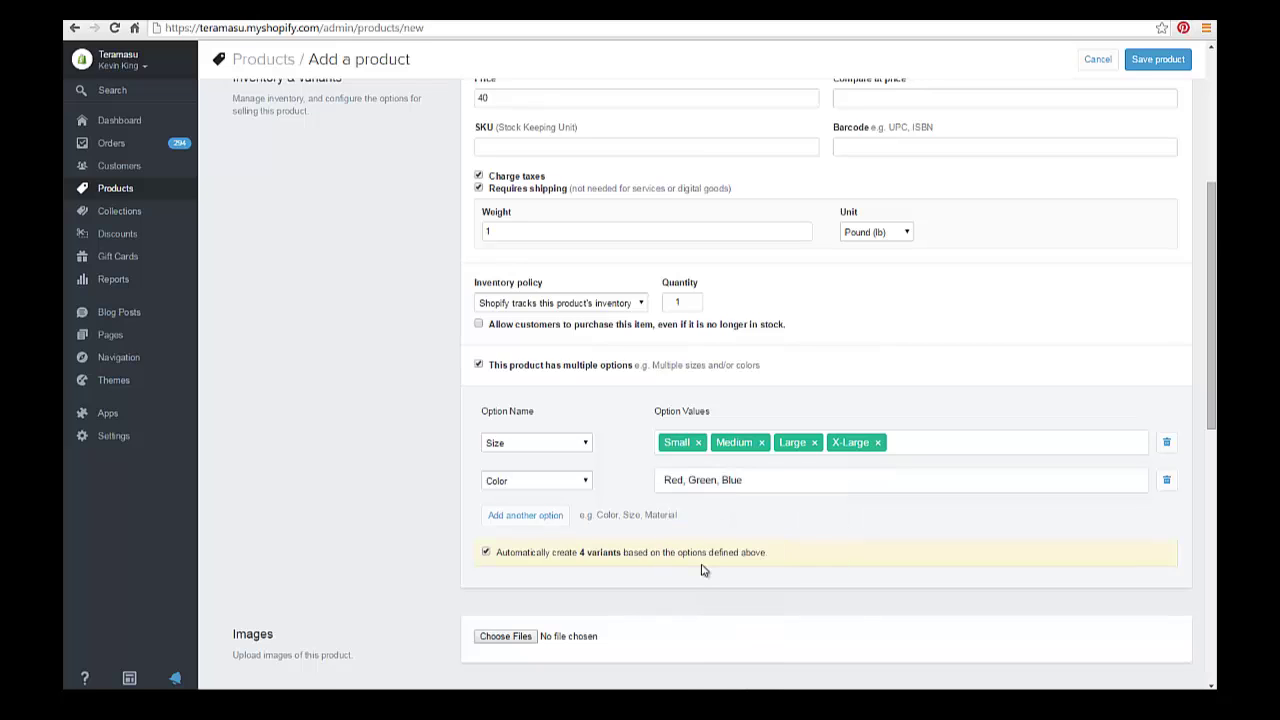
pyautogui.press('Return')
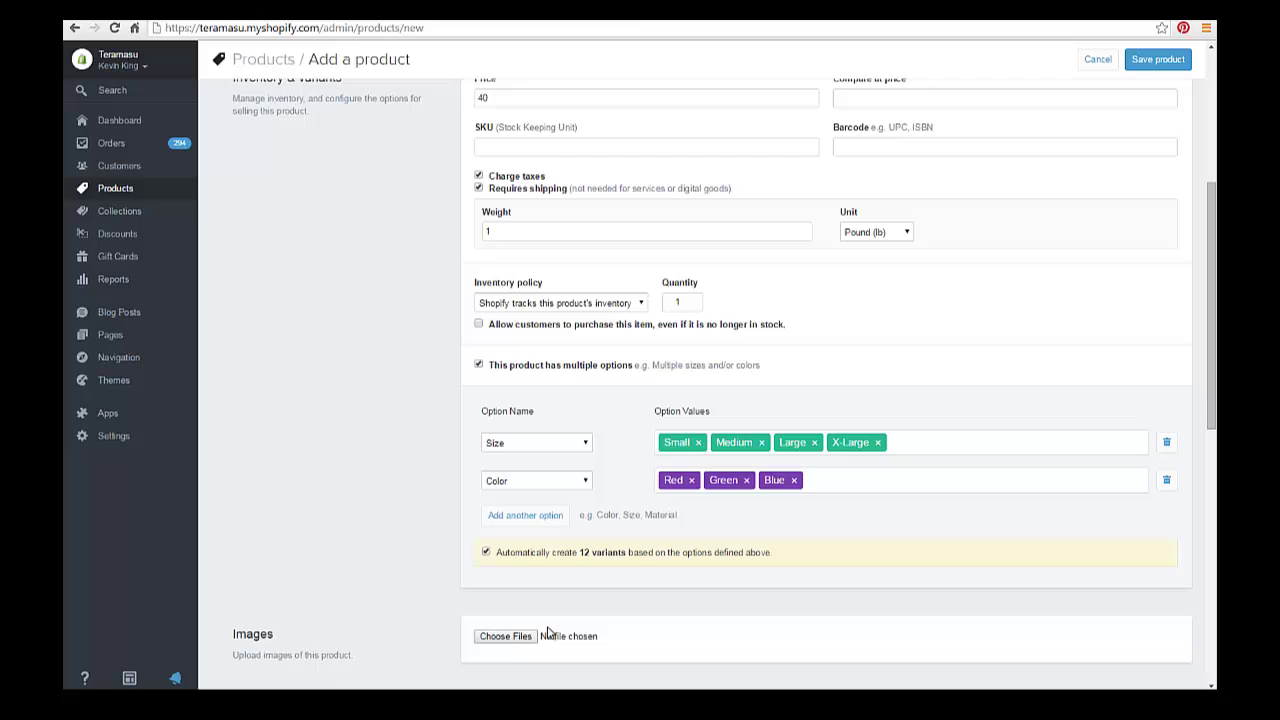
# Attach the red shirt image and save the Polo Shirt with its 12 variants
pyautogui.click(502, 639)
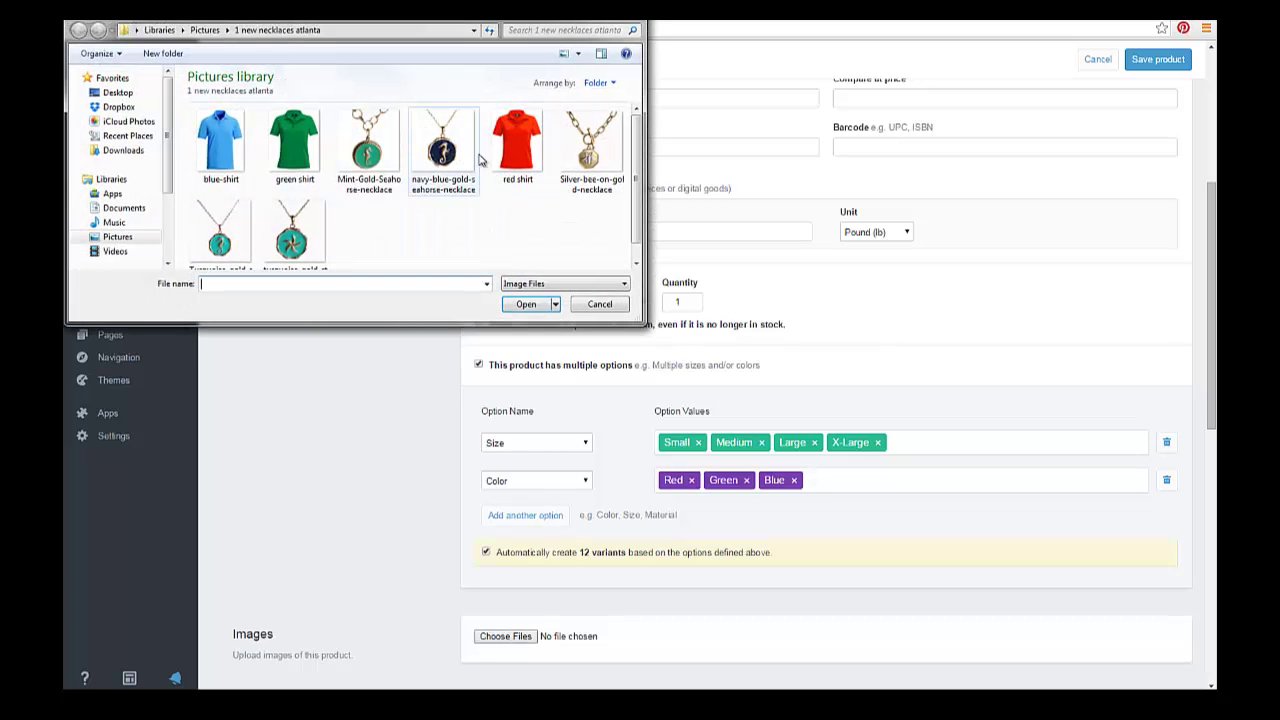
pyautogui.doubleClick(519, 152)
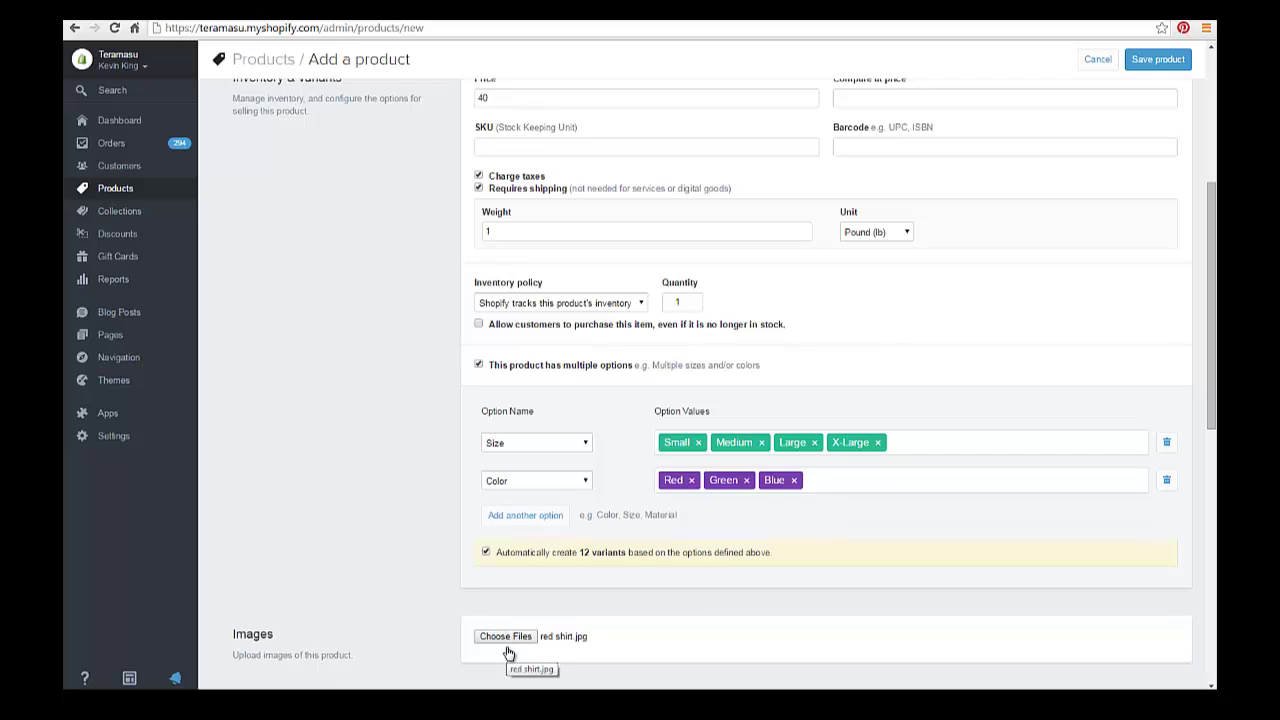
pyautogui.click(1150, 68)
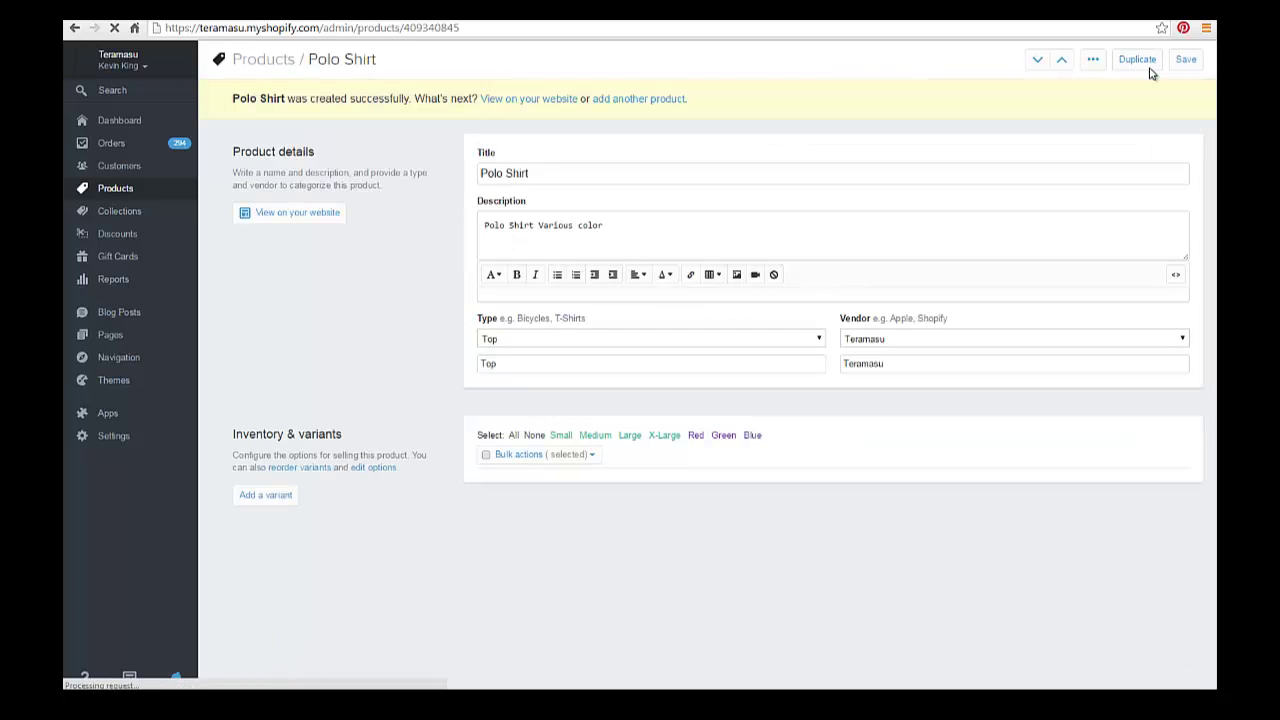
pyautogui.scroll(-2, 434, 344)
pyautogui.scroll(-2, 434, 344)
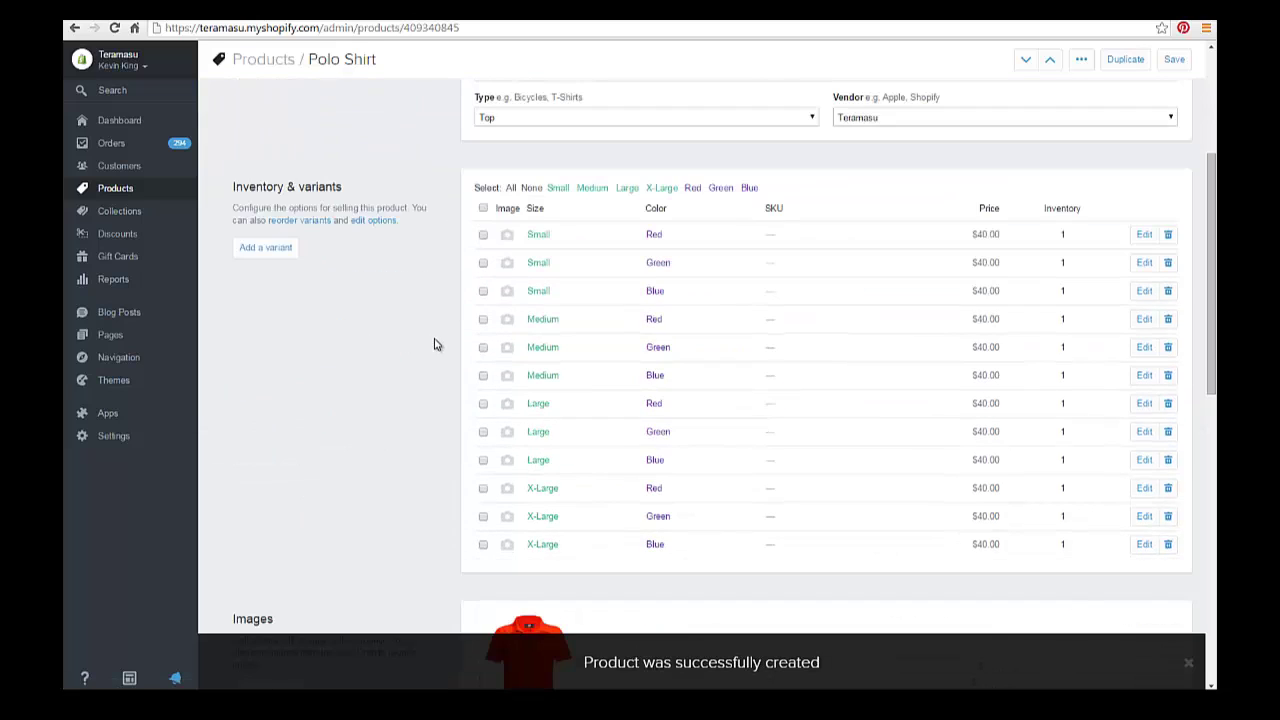
# Assign the red shirt image to the Small, Medium, Large and X-Large Red variants
pyautogui.click(483, 236)
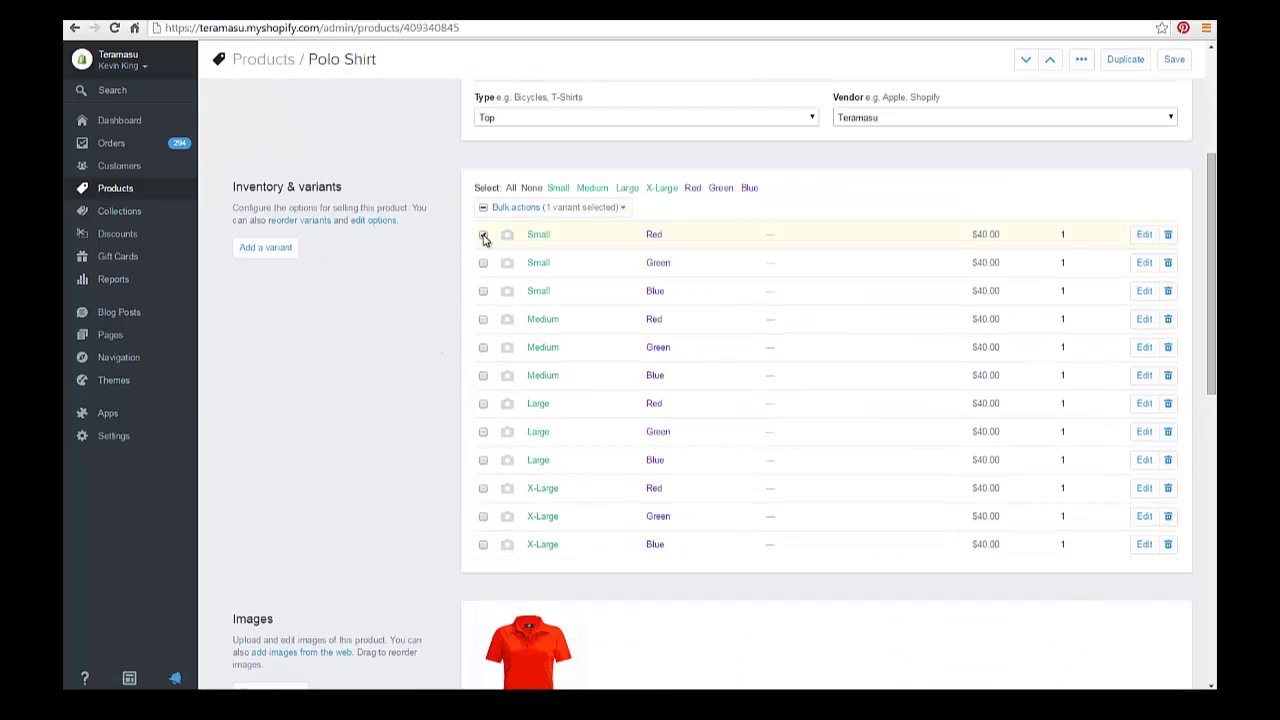
pyautogui.click(484, 320)
pyautogui.click(484, 405)
pyautogui.click(515, 209)
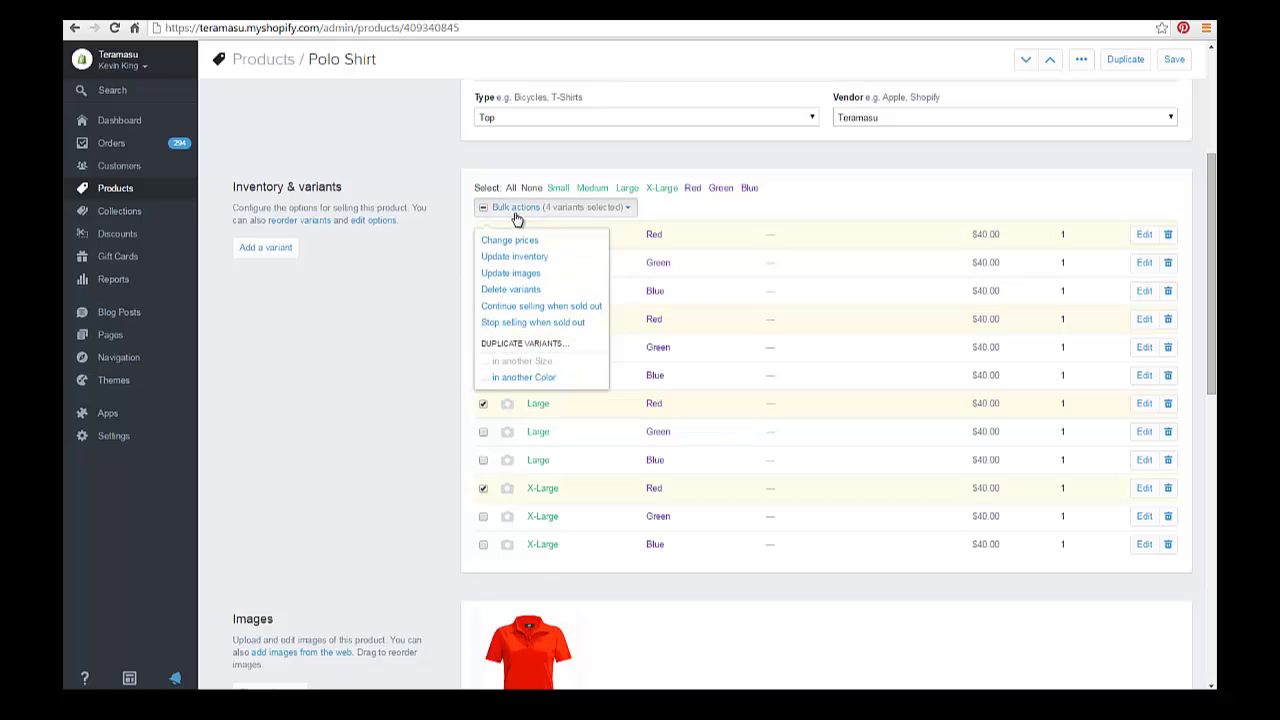
pyautogui.click(508, 273)
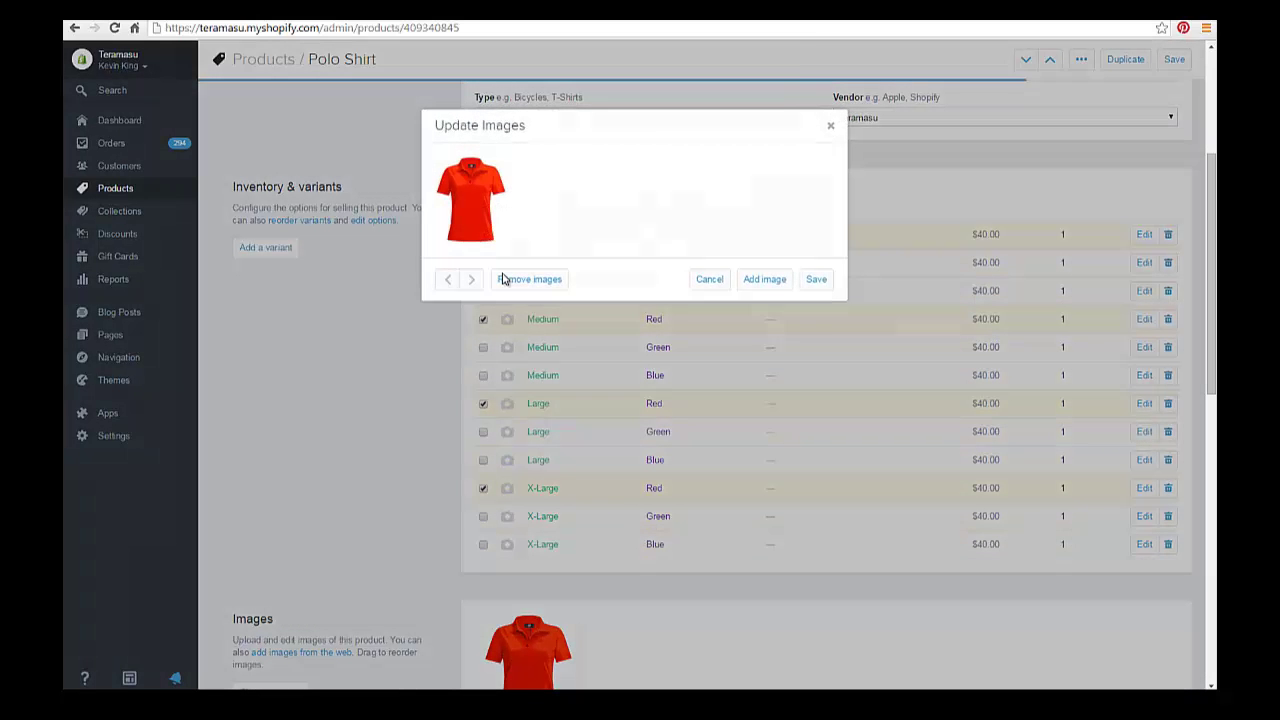
pyautogui.click(482, 214)
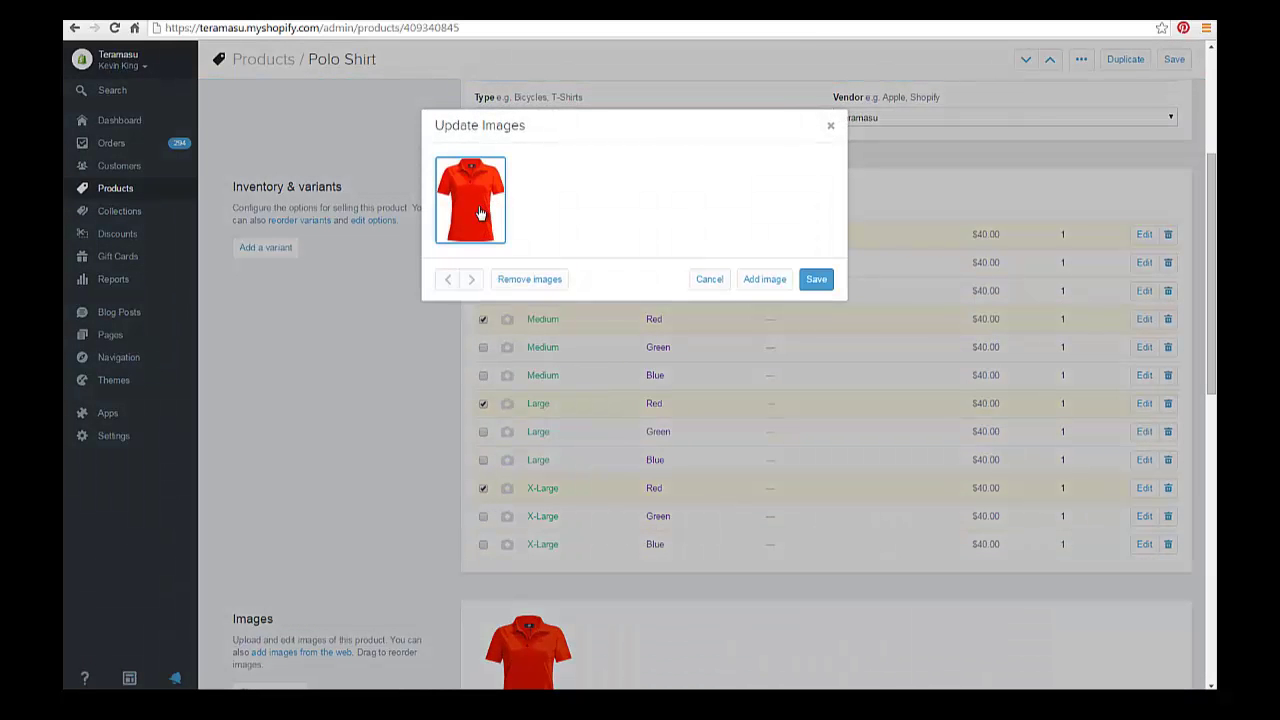
pyautogui.click(757, 285)
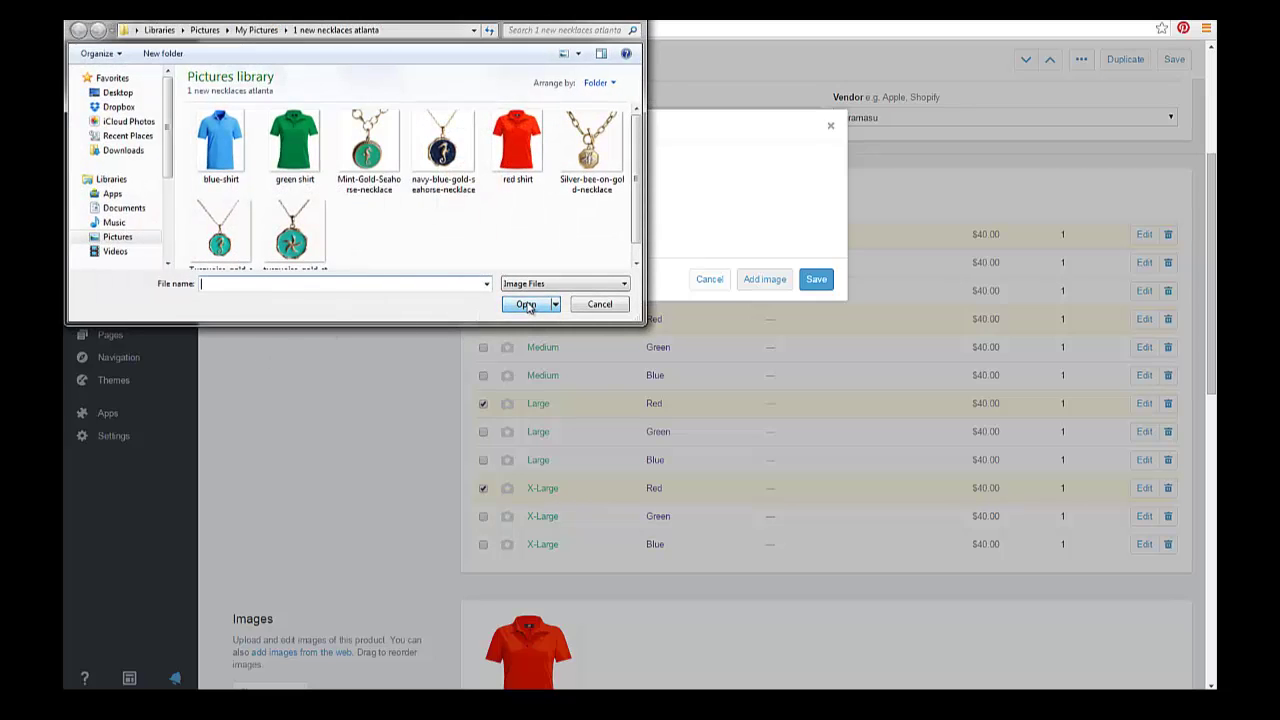
pyautogui.click(611, 309)
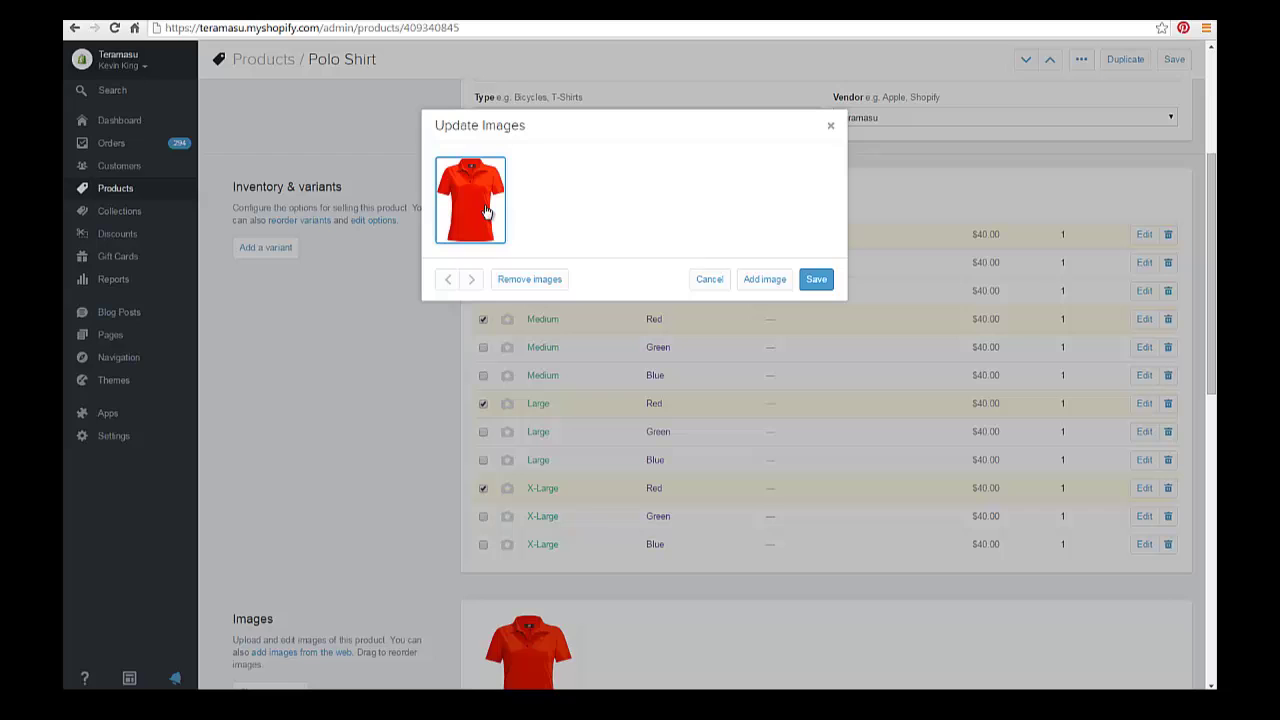
pyautogui.click(816, 282)
pyautogui.click(763, 279)
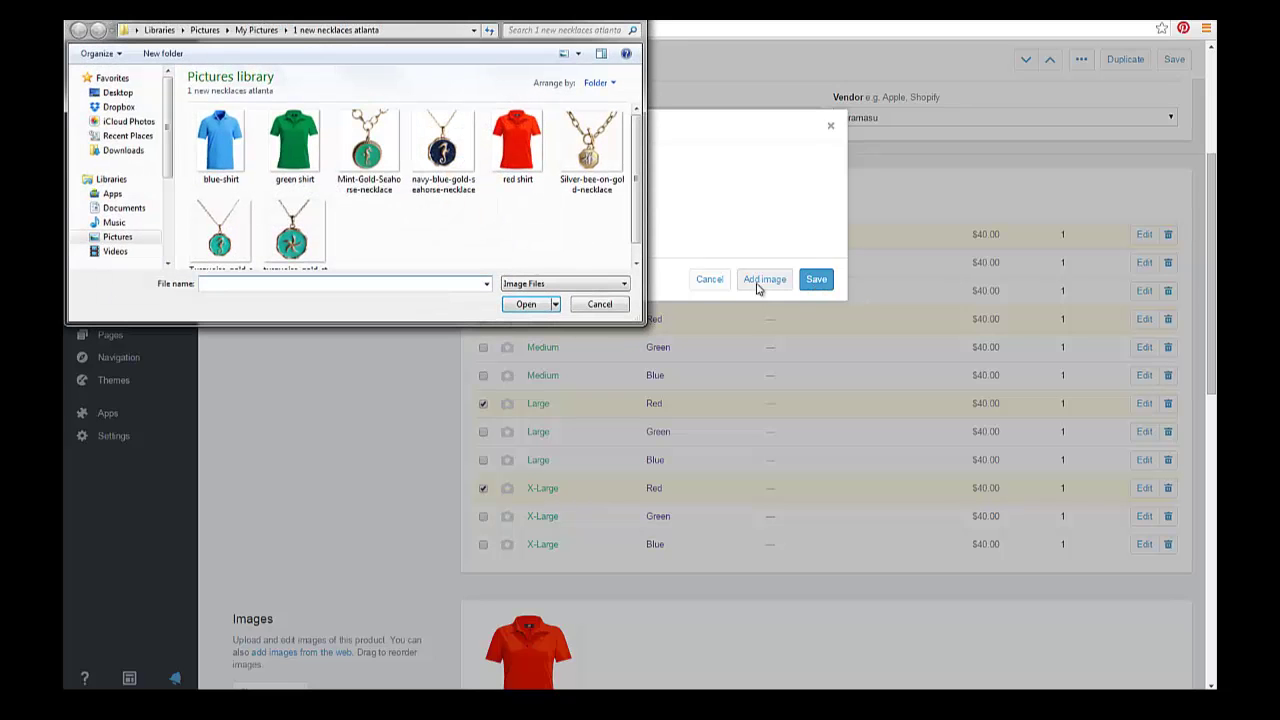
pyautogui.click(600, 304)
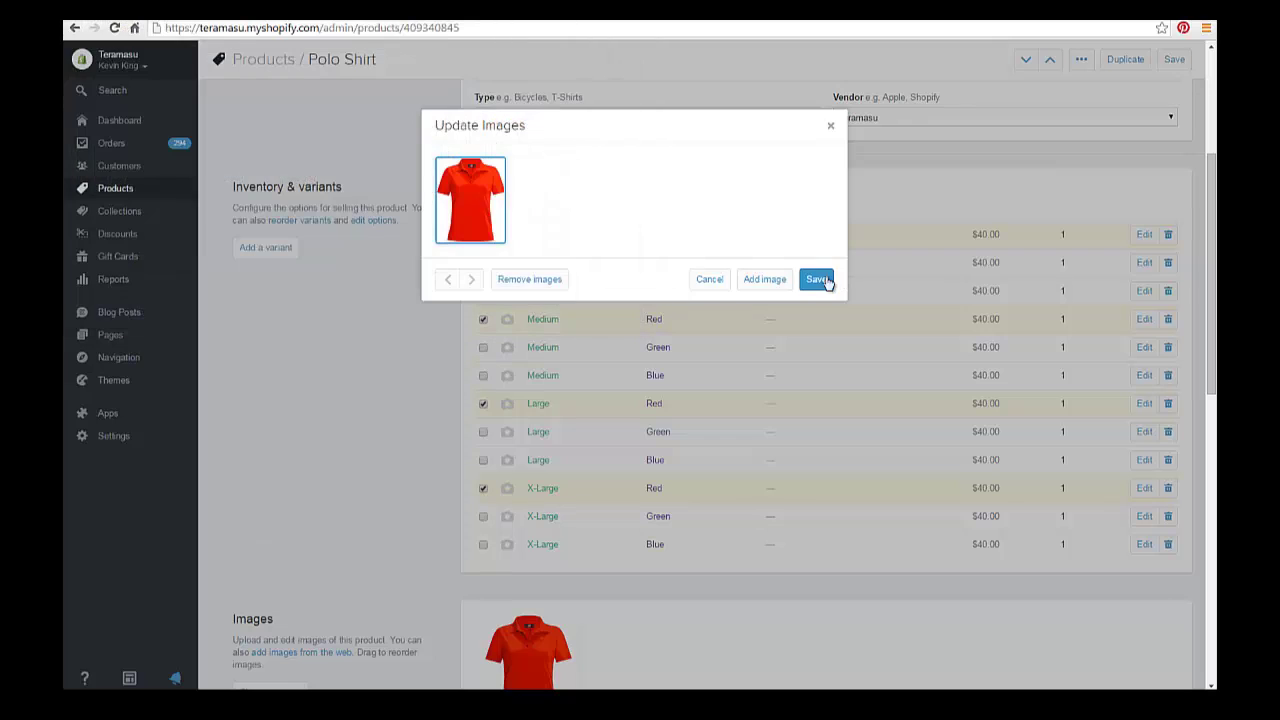
pyautogui.click(816, 280)
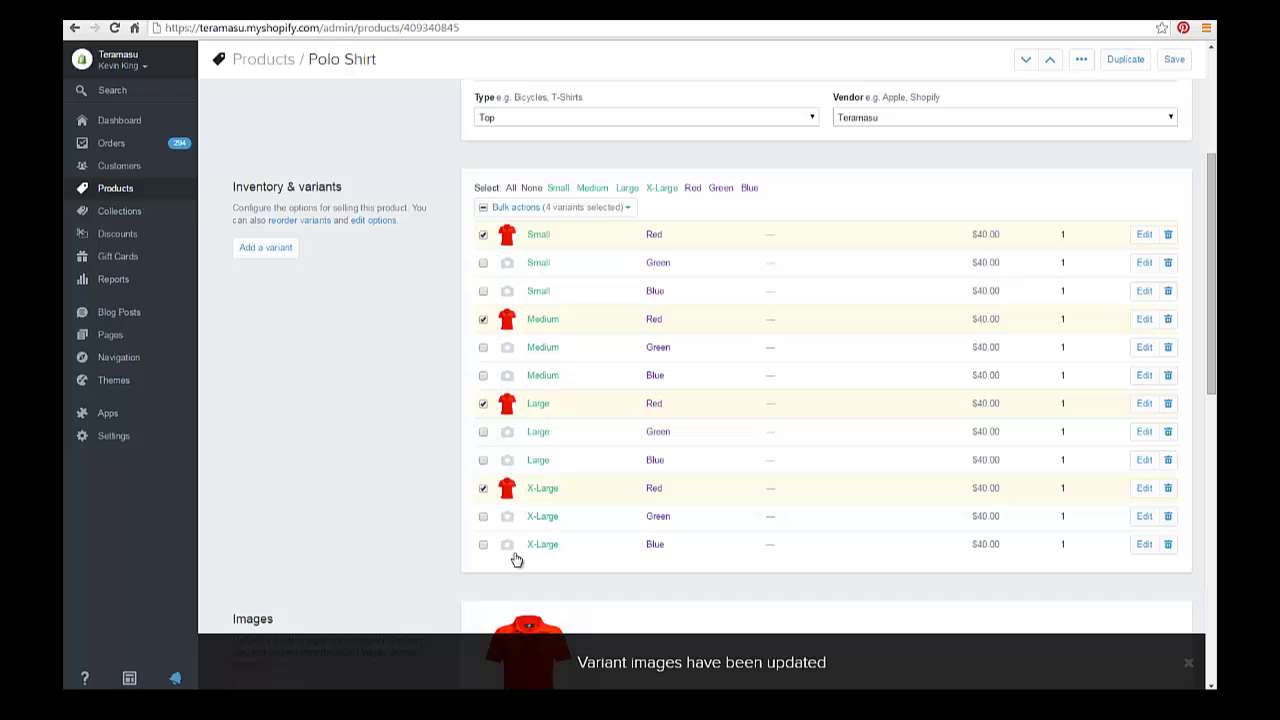
# Upload the green shirt picture to the product images
pyautogui.scroll(-2, 529, 520)
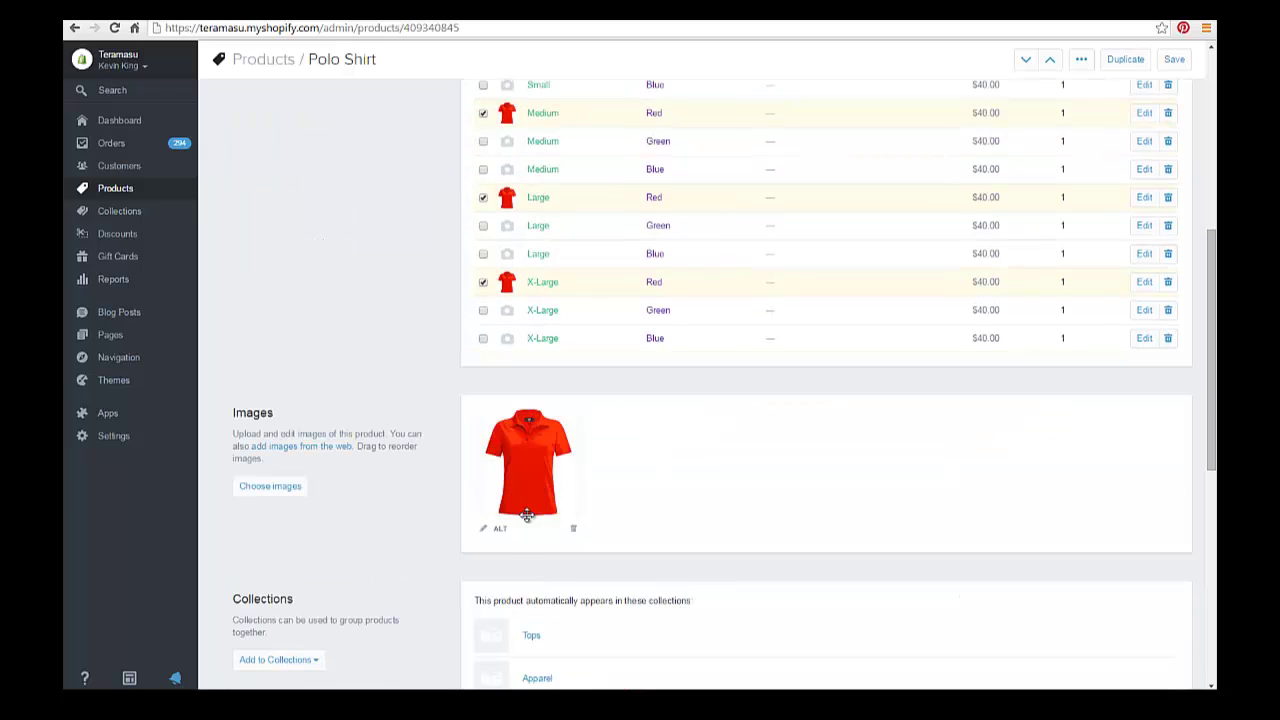
pyautogui.click(270, 493)
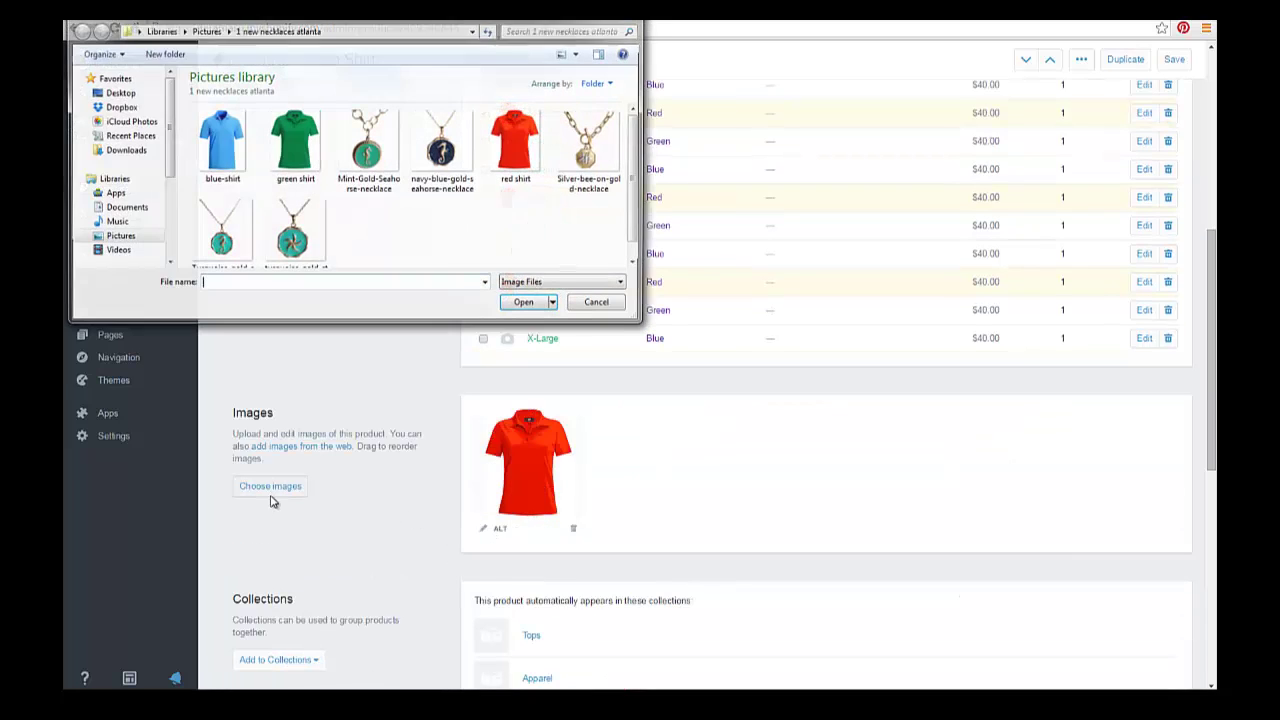
pyautogui.click(285, 147)
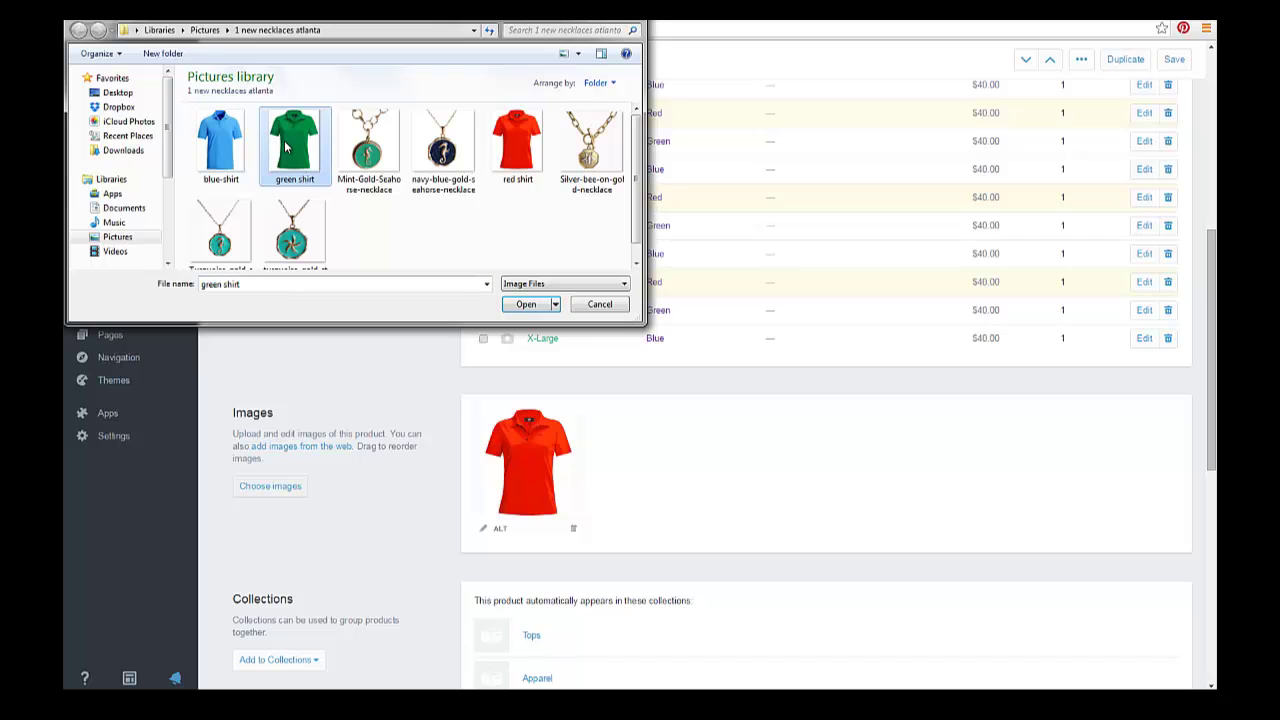
pyautogui.click(540, 305)
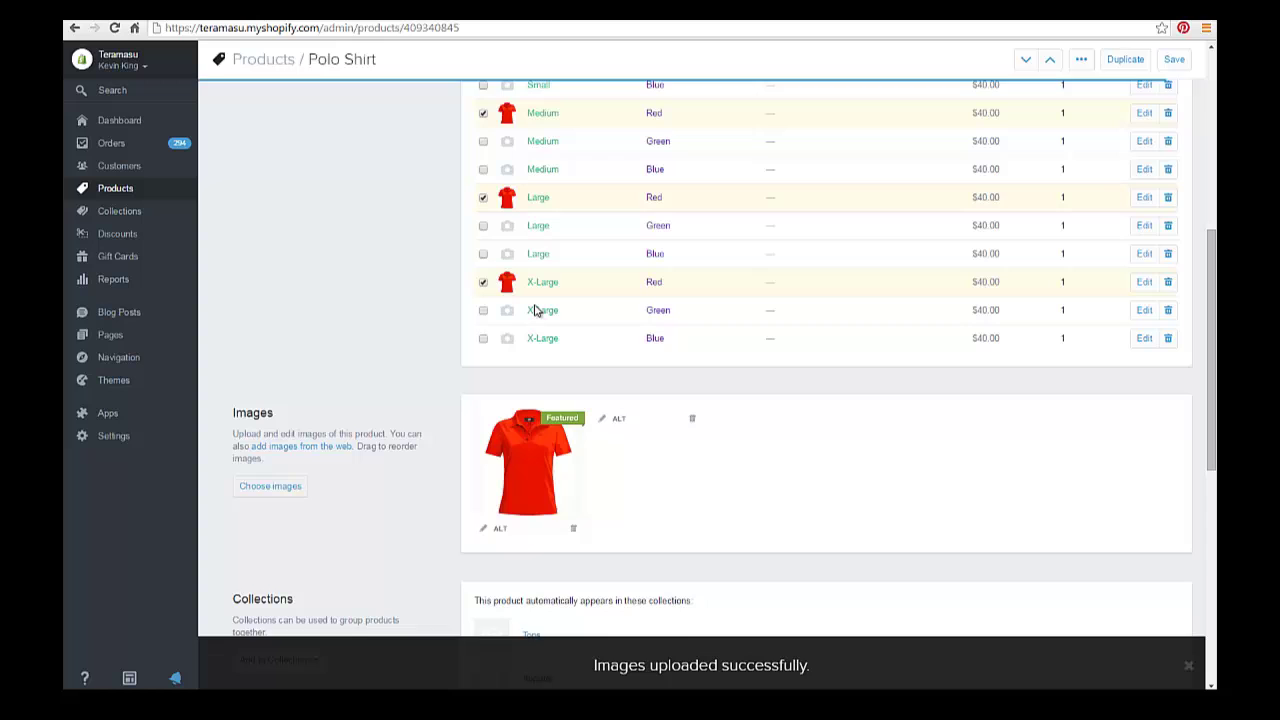
# Upload the blue shirt picture, giving three product images
pyautogui.click(278, 482)
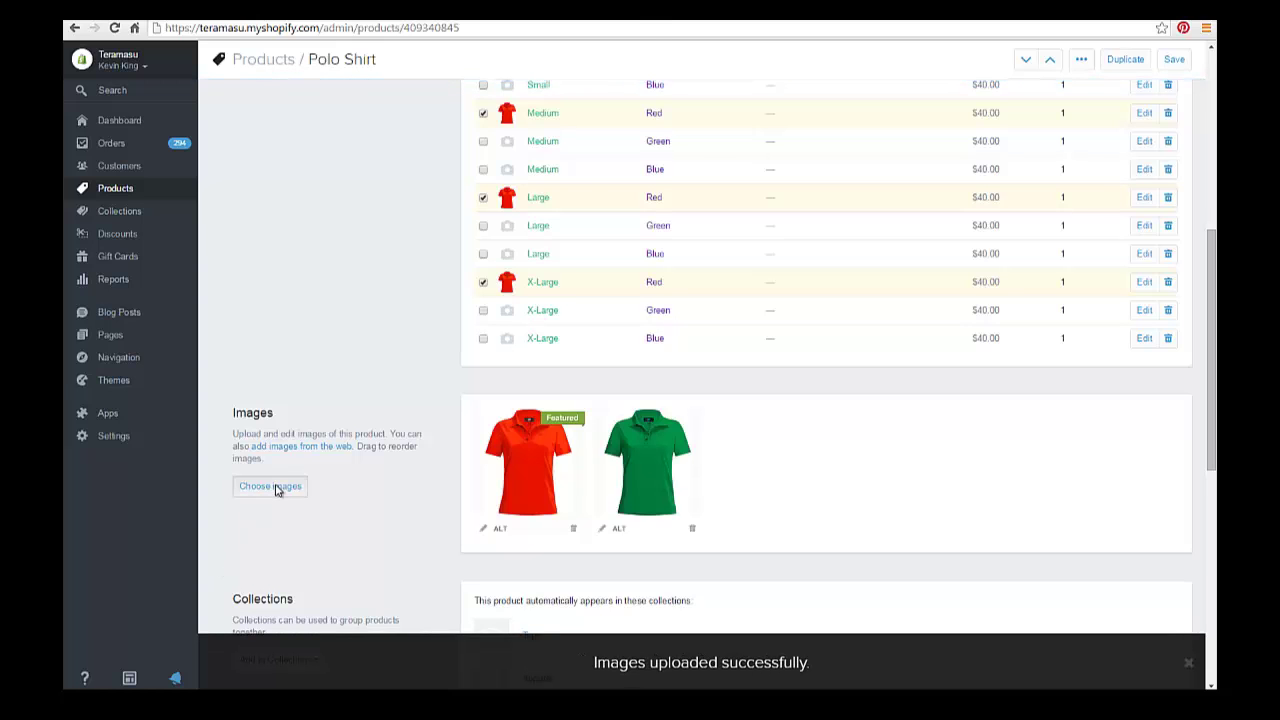
pyautogui.click(226, 150)
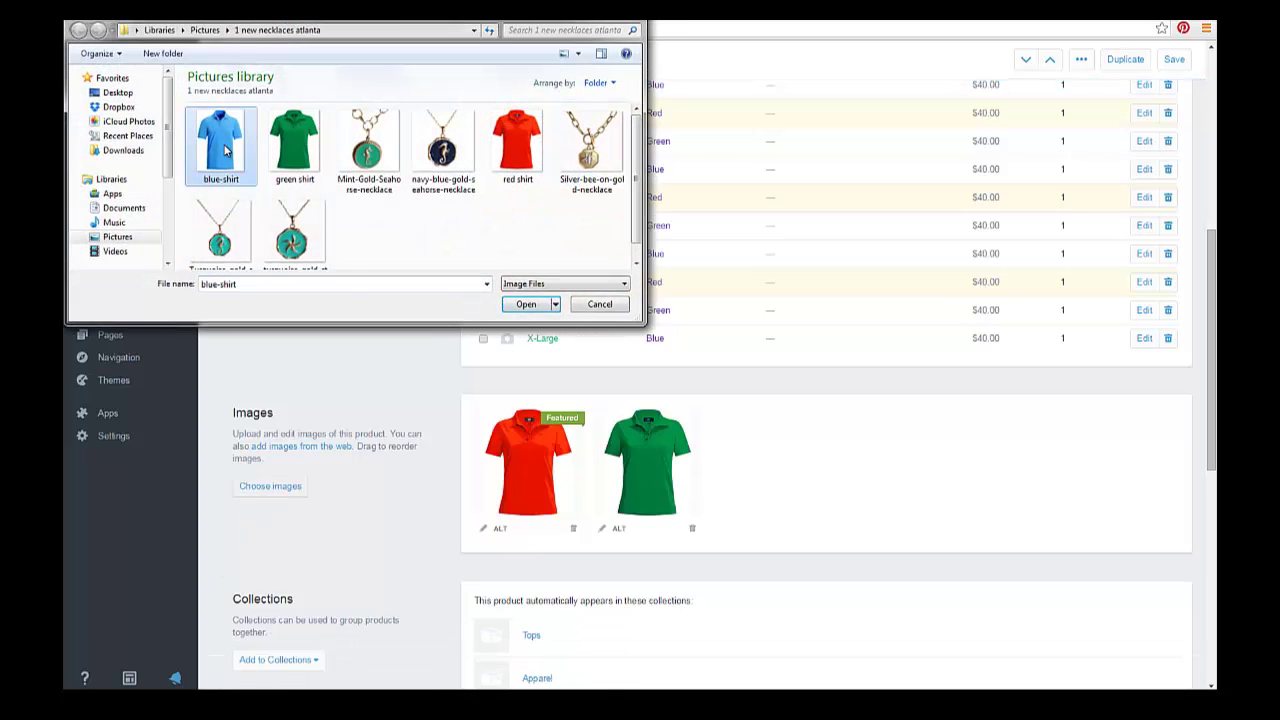
pyautogui.click(525, 305)
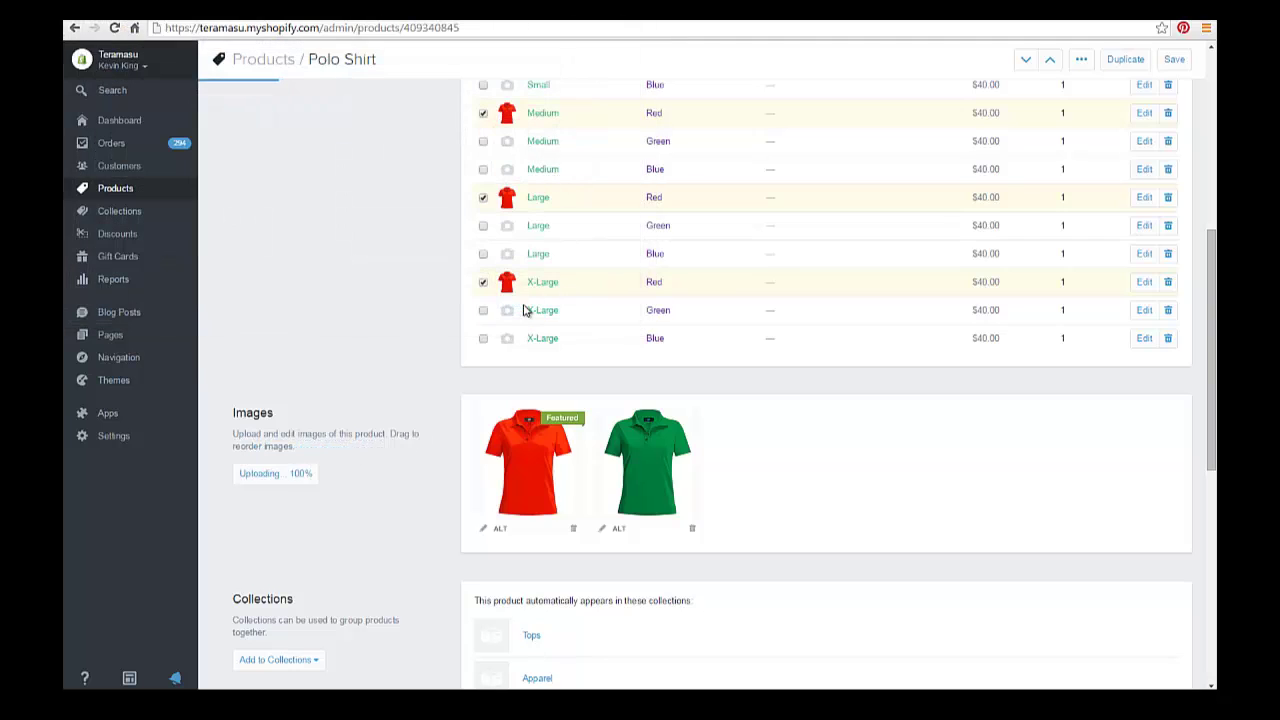
pyautogui.scroll(4, 525, 310)
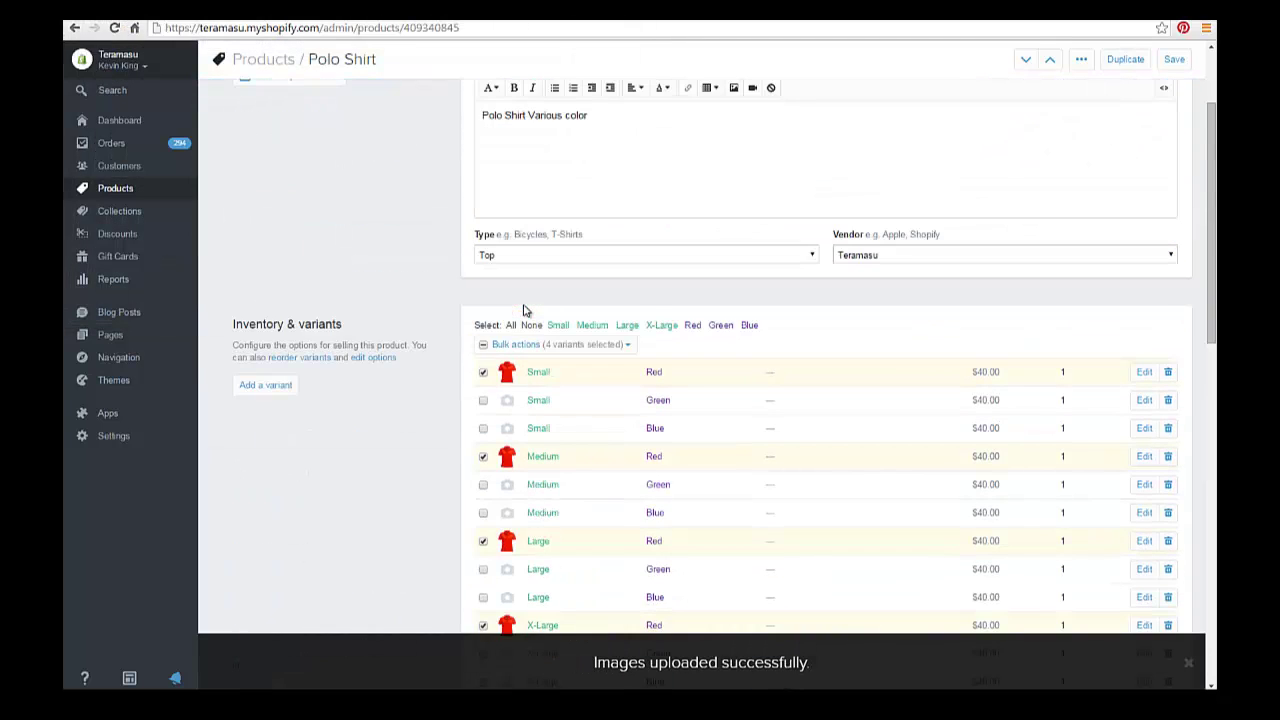
pyautogui.scroll(-2, 525, 310)
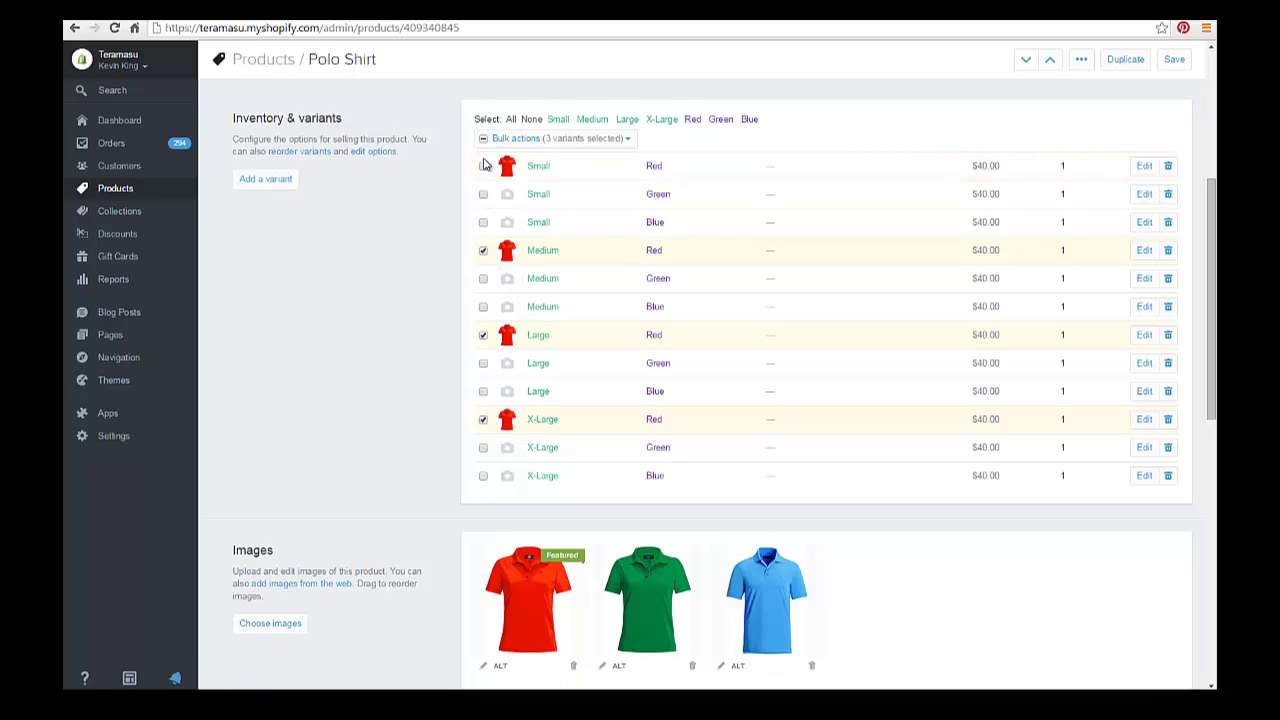
# Swap the selection from the Red variants to the four Green variants (Small, Medium, Large, X-Large)
pyautogui.click(483, 251)
pyautogui.click(483, 336)
pyautogui.click(483, 420)
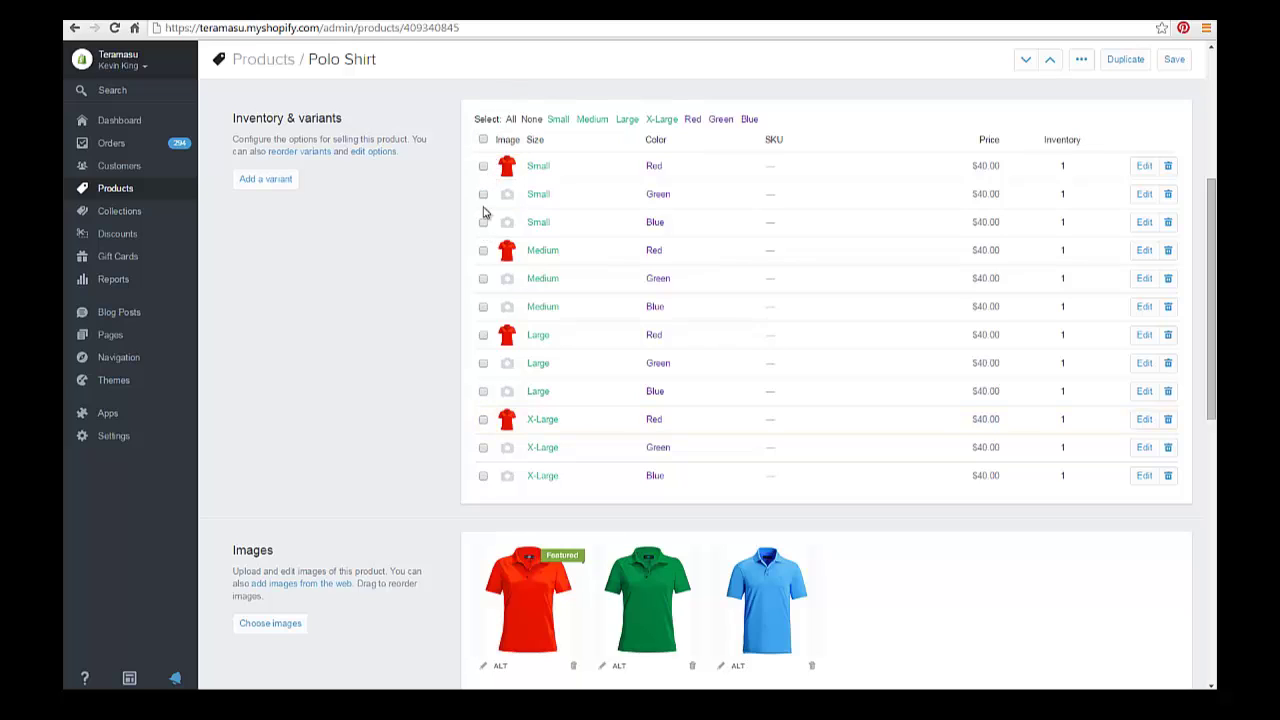
pyautogui.click(483, 195)
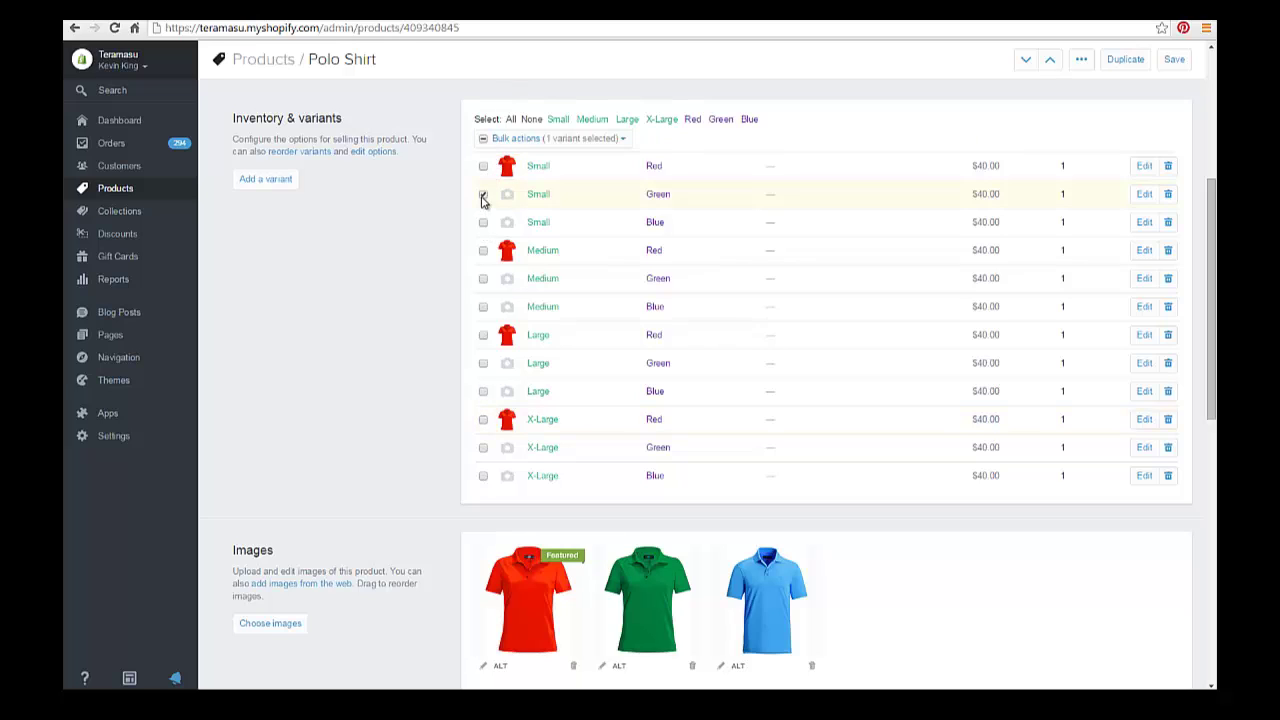
pyautogui.click(483, 280)
pyautogui.click(483, 364)
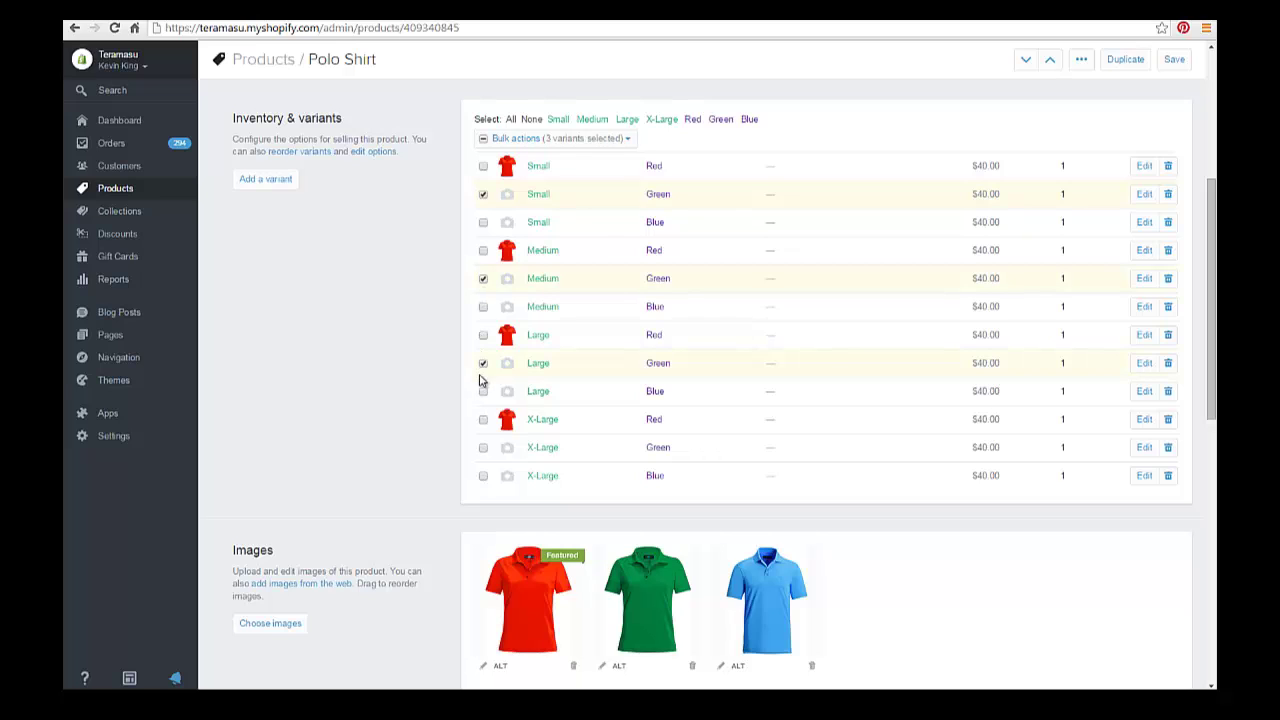
pyautogui.click(483, 448)
# Assign the green shirt image to the selected Green variants through Bulk actions > Update images
pyautogui.click(565, 140)
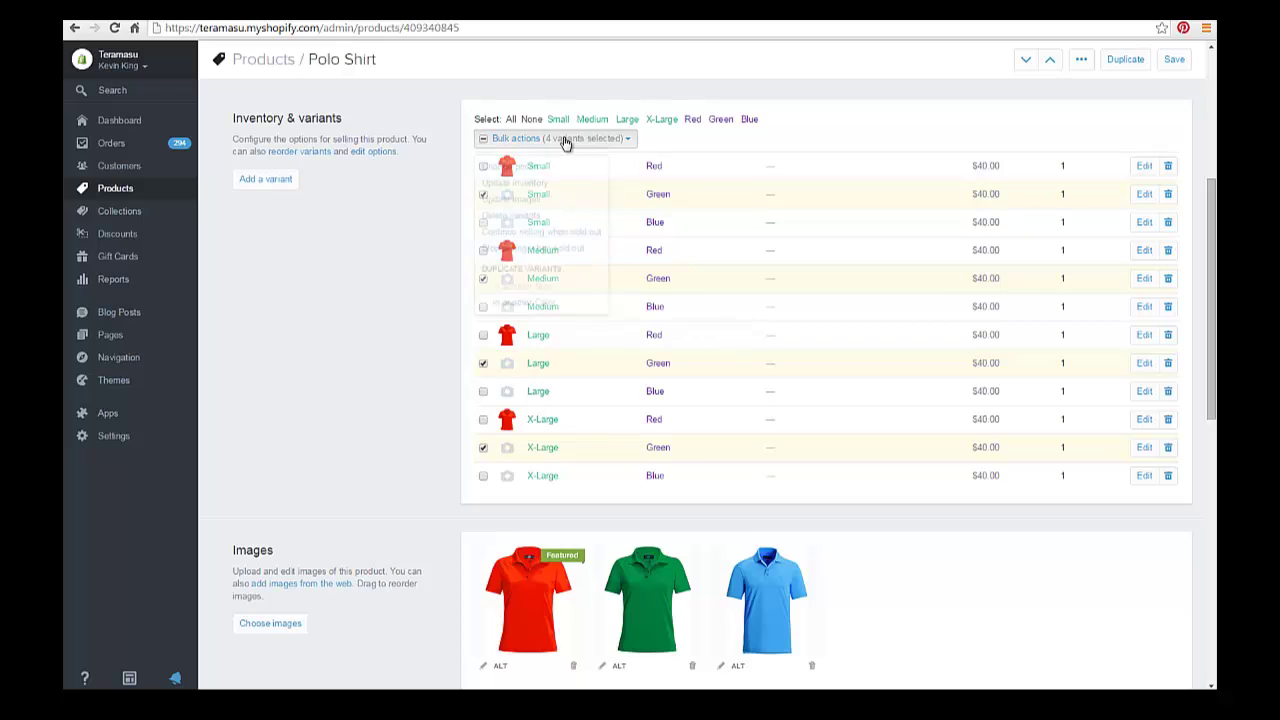
pyautogui.click(565, 139)
pyautogui.click(565, 139)
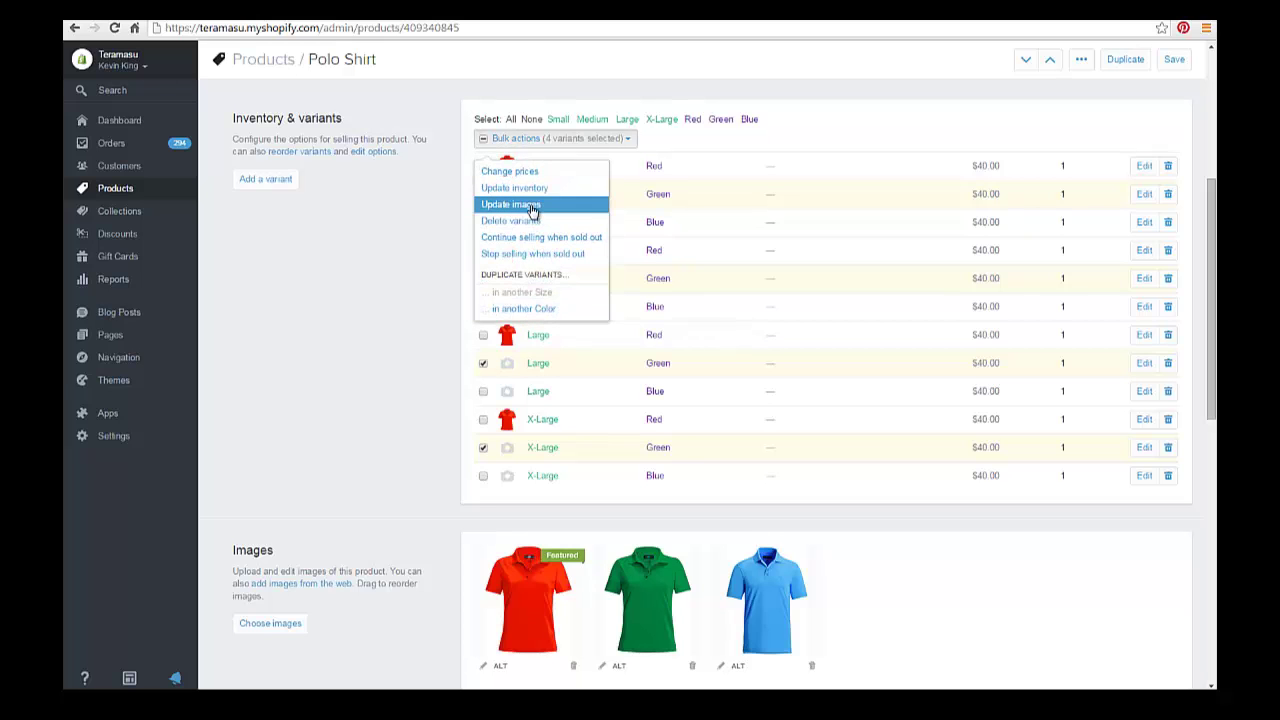
pyautogui.click(532, 205)
pyautogui.click(543, 212)
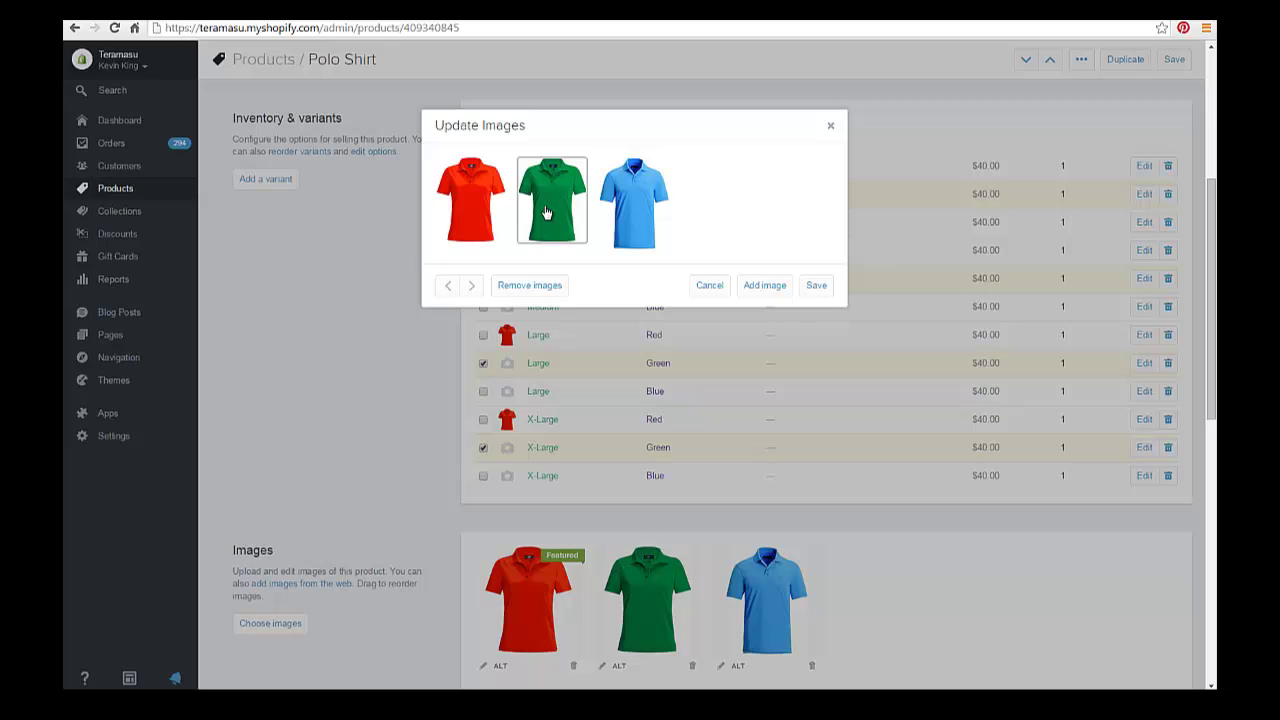
pyautogui.click(819, 291)
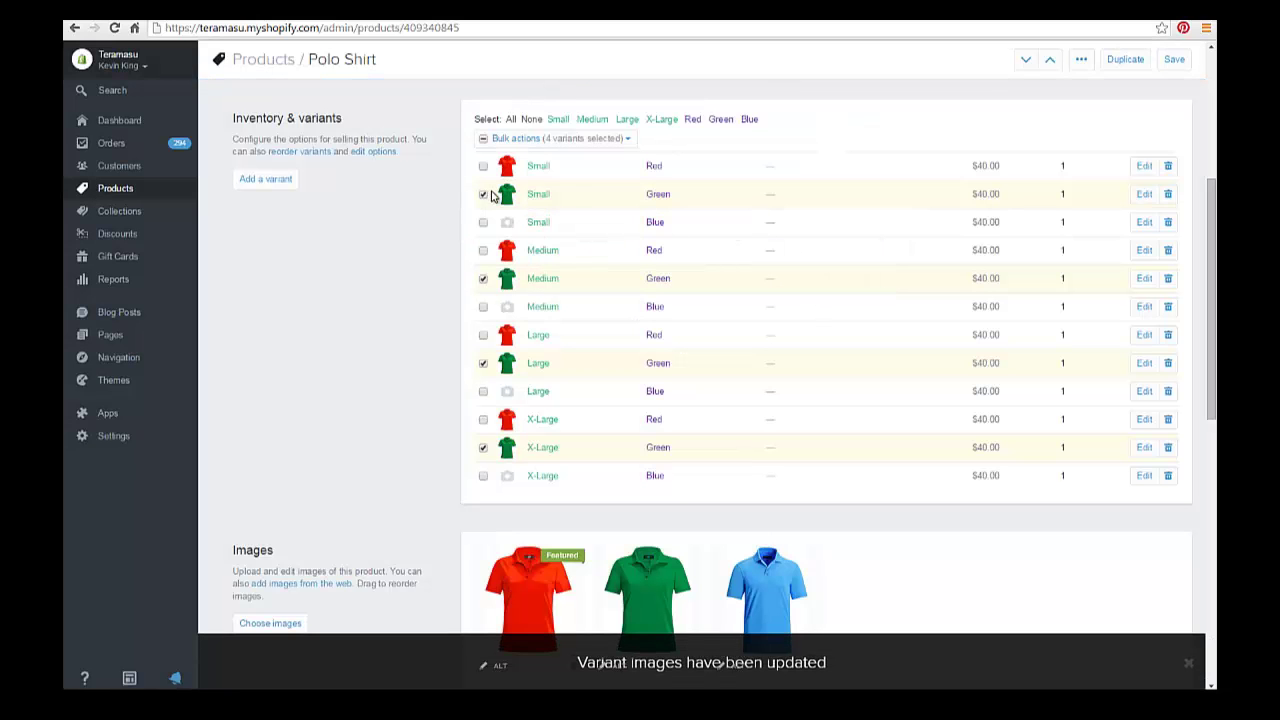
pyautogui.click(484, 194)
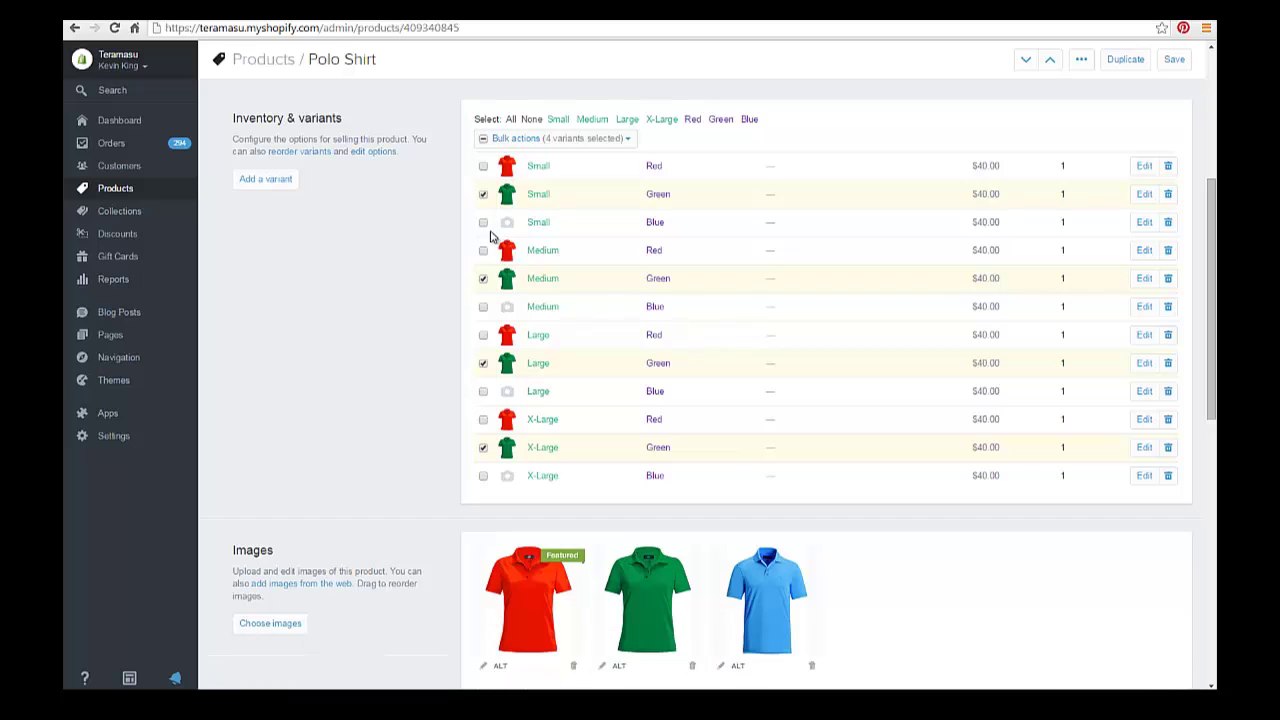
# Swap the selection from the Green variants to the Blue variants, including Medium/Blue and Large/Blue
pyautogui.click(484, 280)
pyautogui.click(484, 307)
pyautogui.click(484, 364)
pyautogui.click(484, 392)
# Apply the blue shirt image to the selected Blue variants and save the Polo Shirt product
pyautogui.click(516, 139)
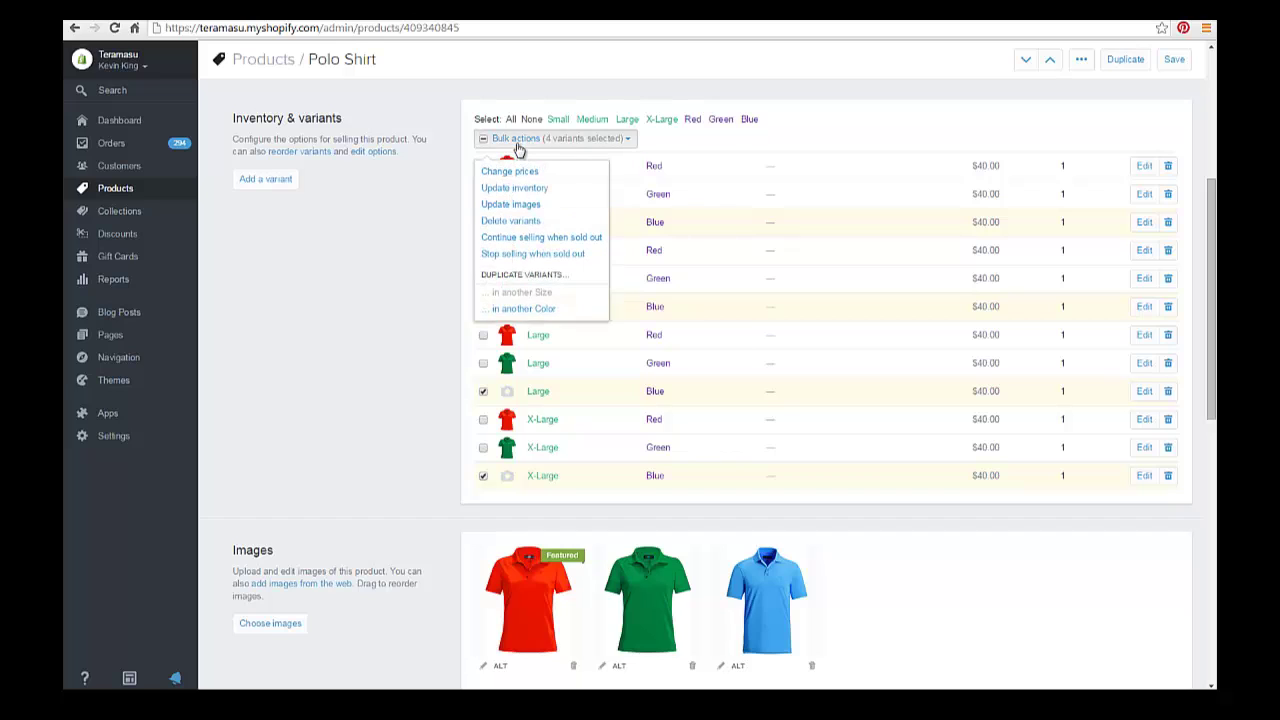
pyautogui.click(511, 205)
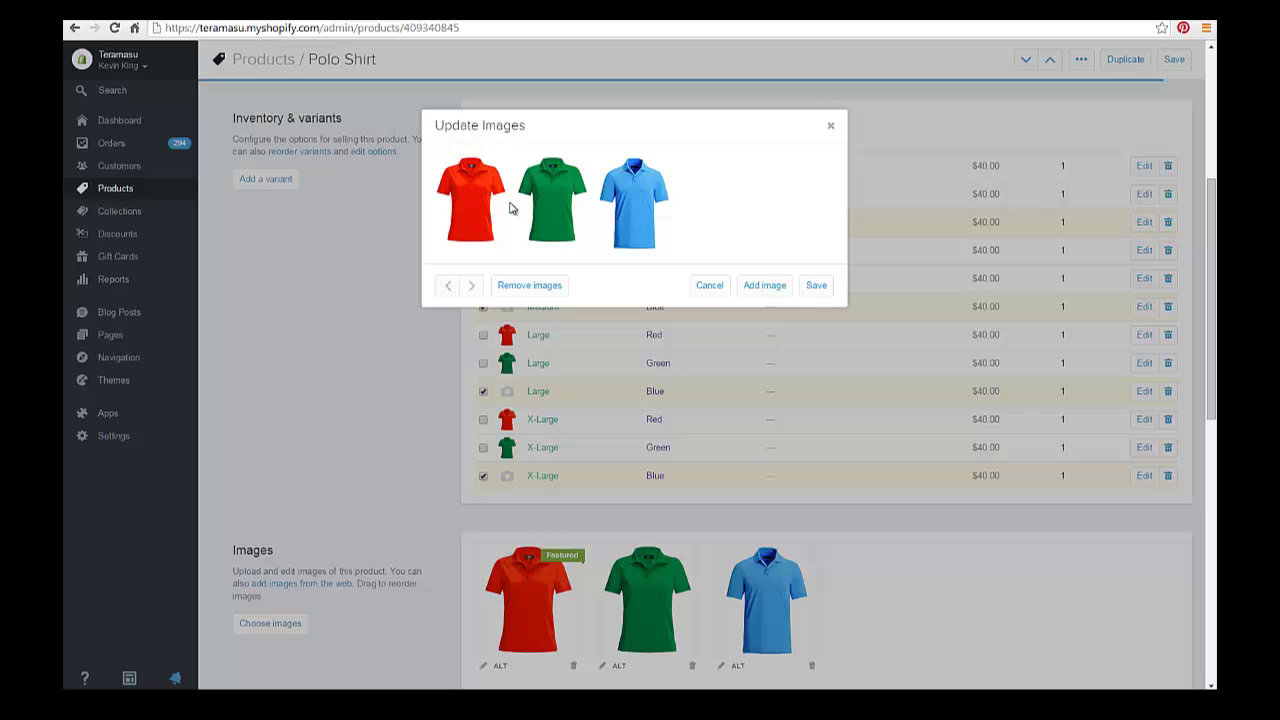
pyautogui.click(628, 206)
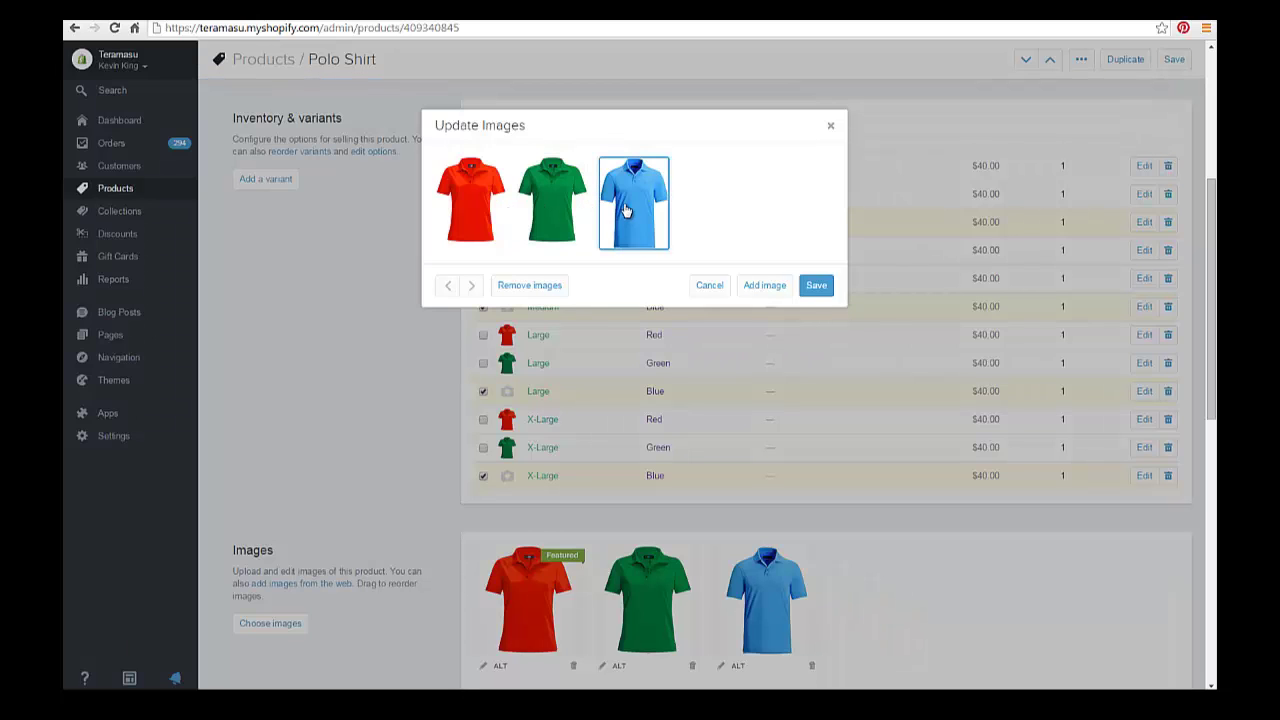
pyautogui.click(816, 287)
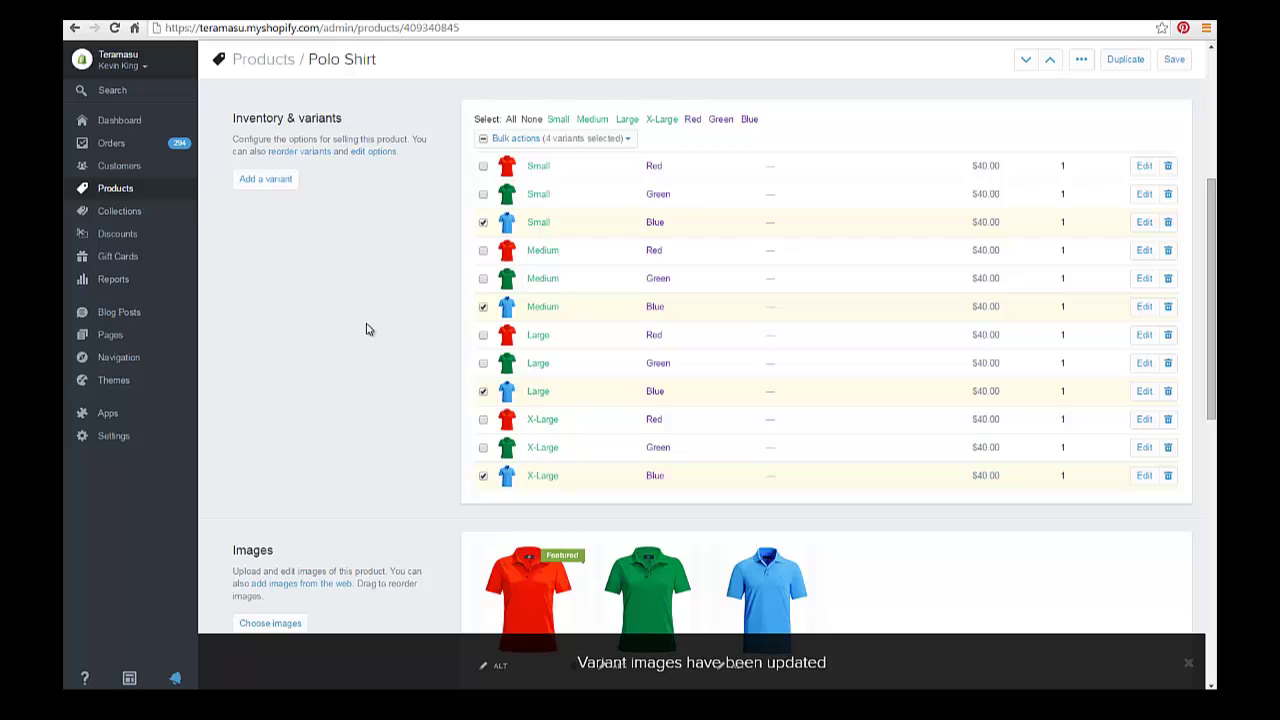
pyautogui.scroll(4, 366, 329)
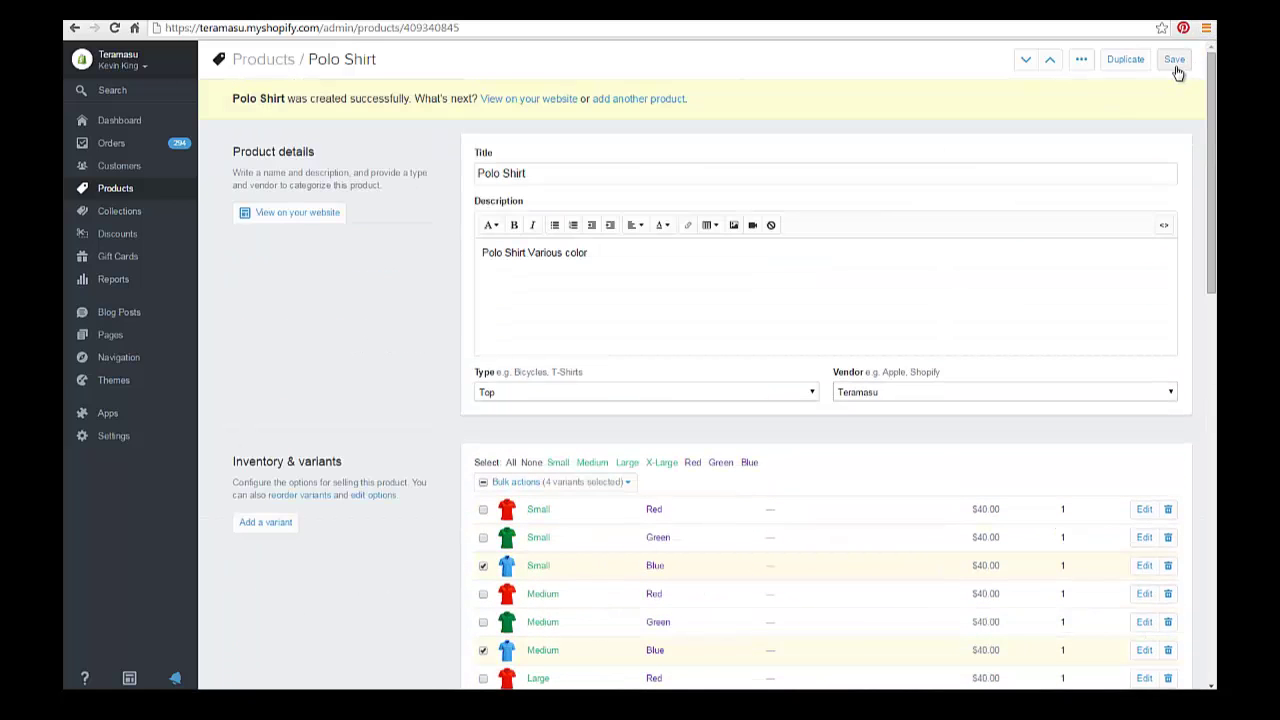
pyautogui.click(1175, 62)
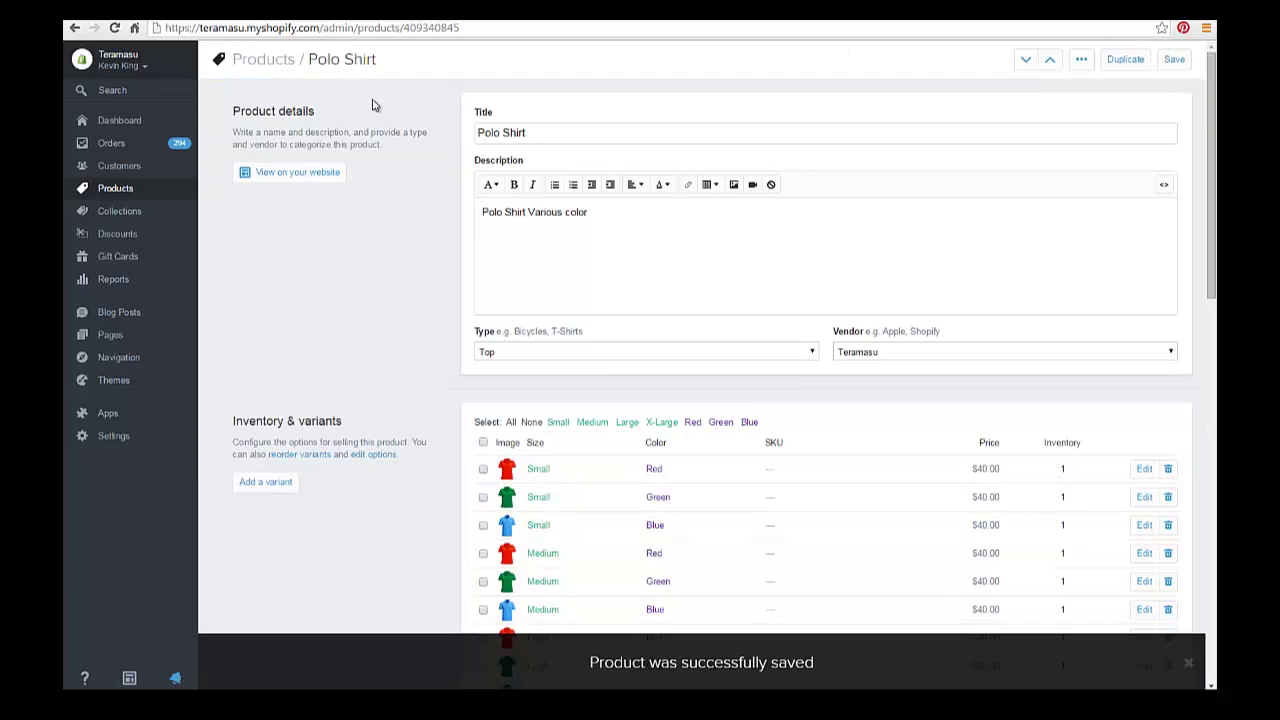
# Open the Polo Shirt page on the live storefront and show the blue shirt as the main picture
pyautogui.click(270, 176)
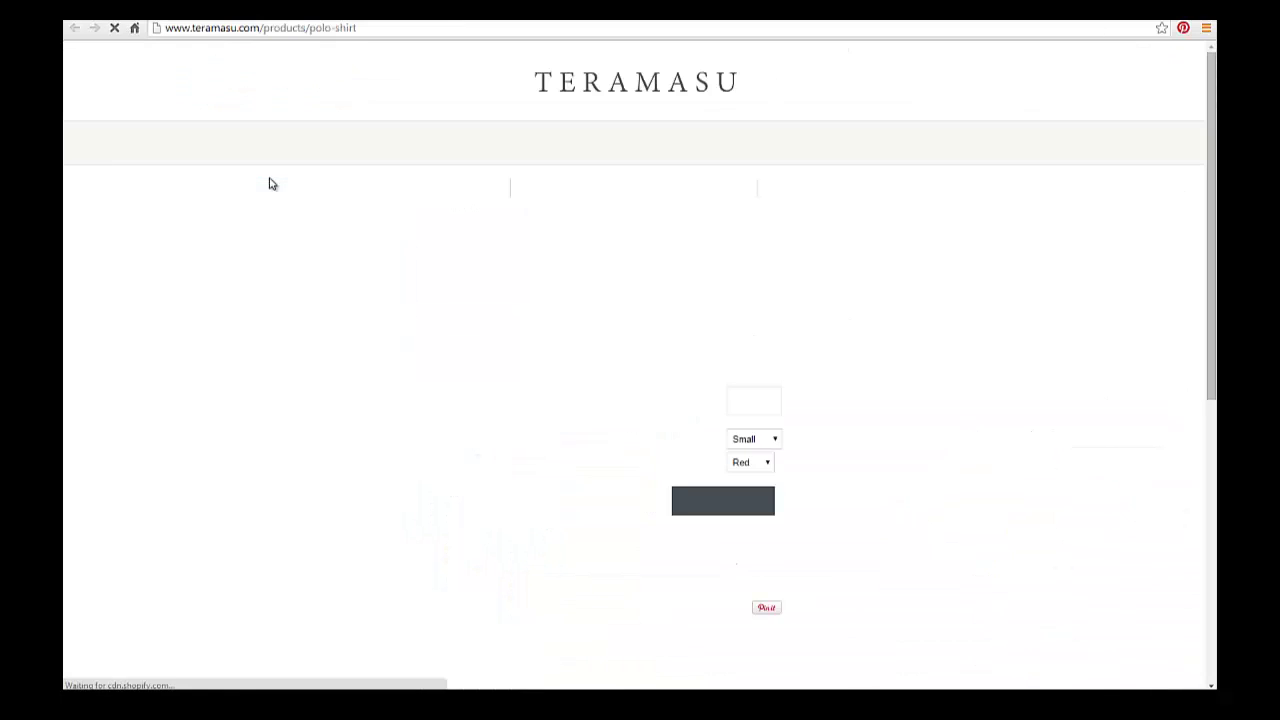
pyautogui.scroll(-1, 365, 205)
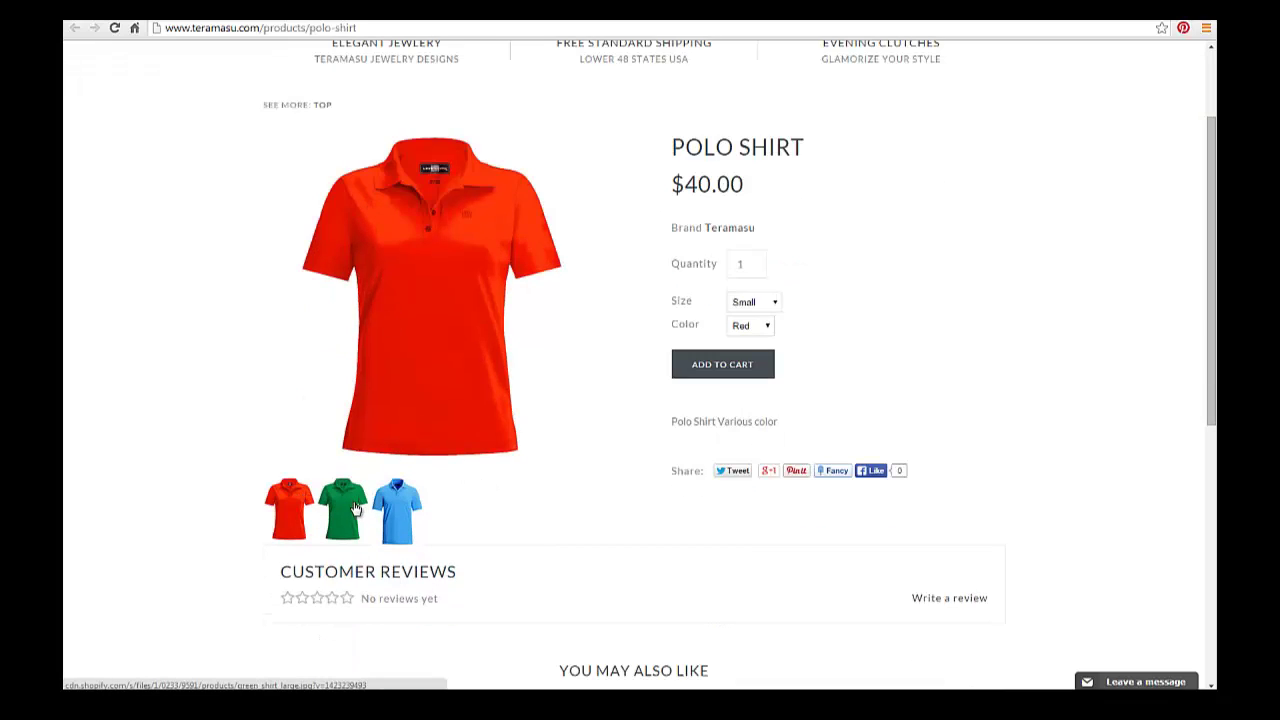
pyautogui.click(396, 509)
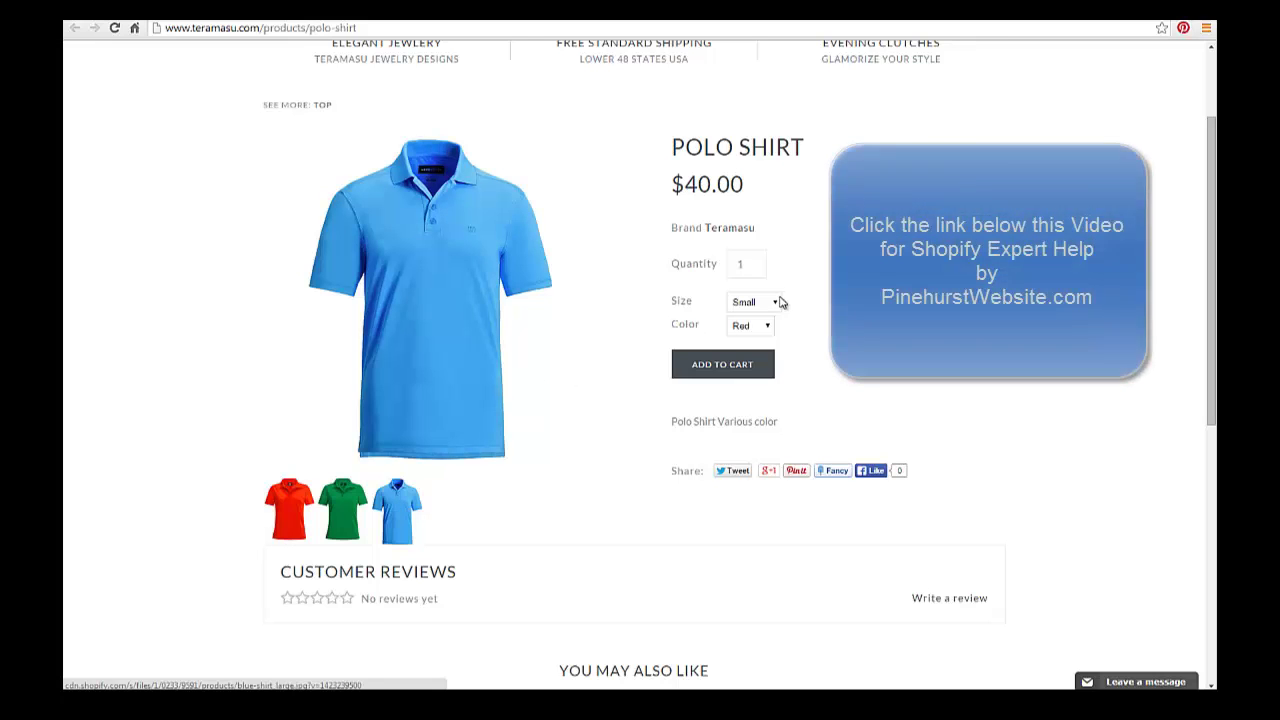
# Choose Green, then Blue, in the Color dropdown to confirm the shirt image changes to match
pyautogui.click(760, 328)
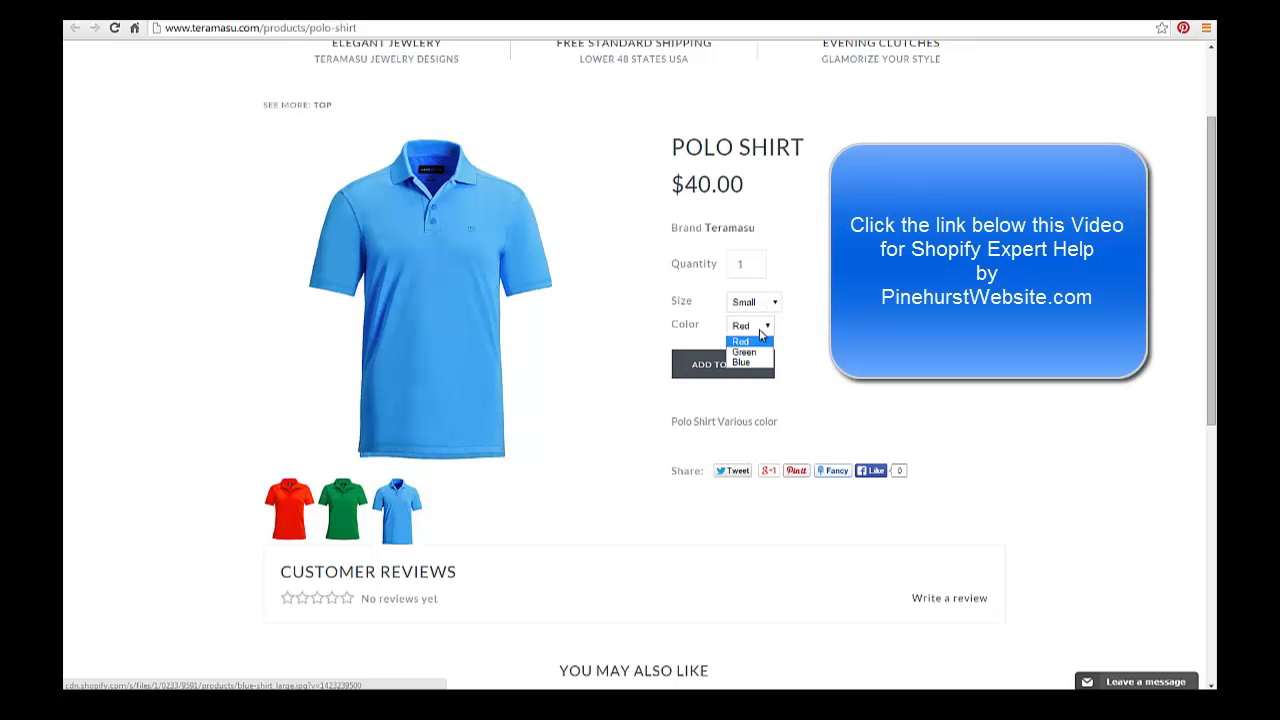
pyautogui.click(755, 351)
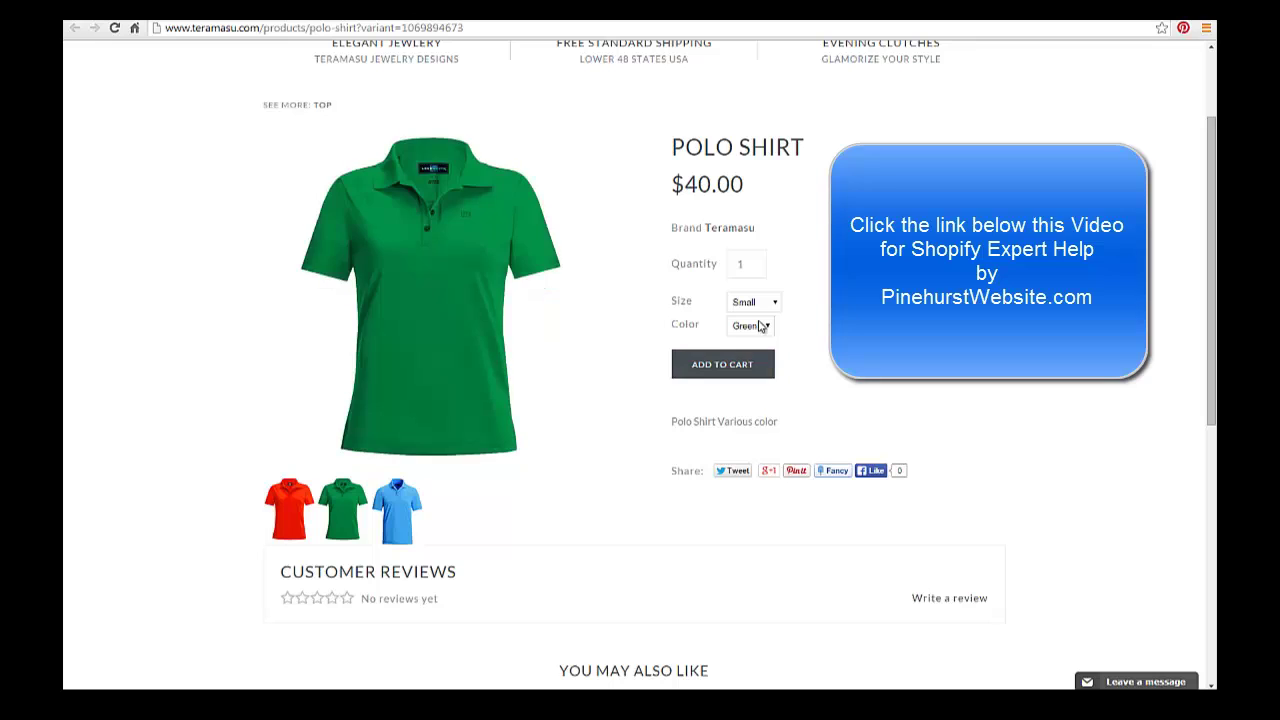
pyautogui.click(760, 328)
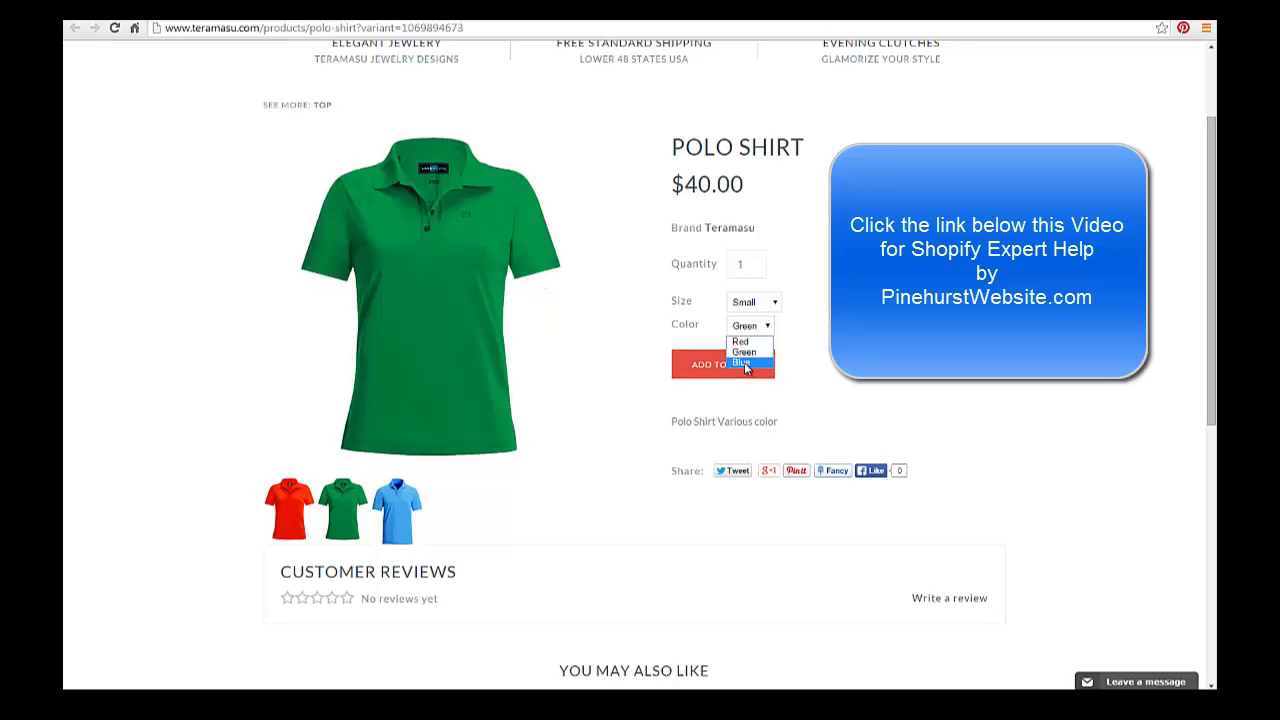
pyautogui.click(746, 363)
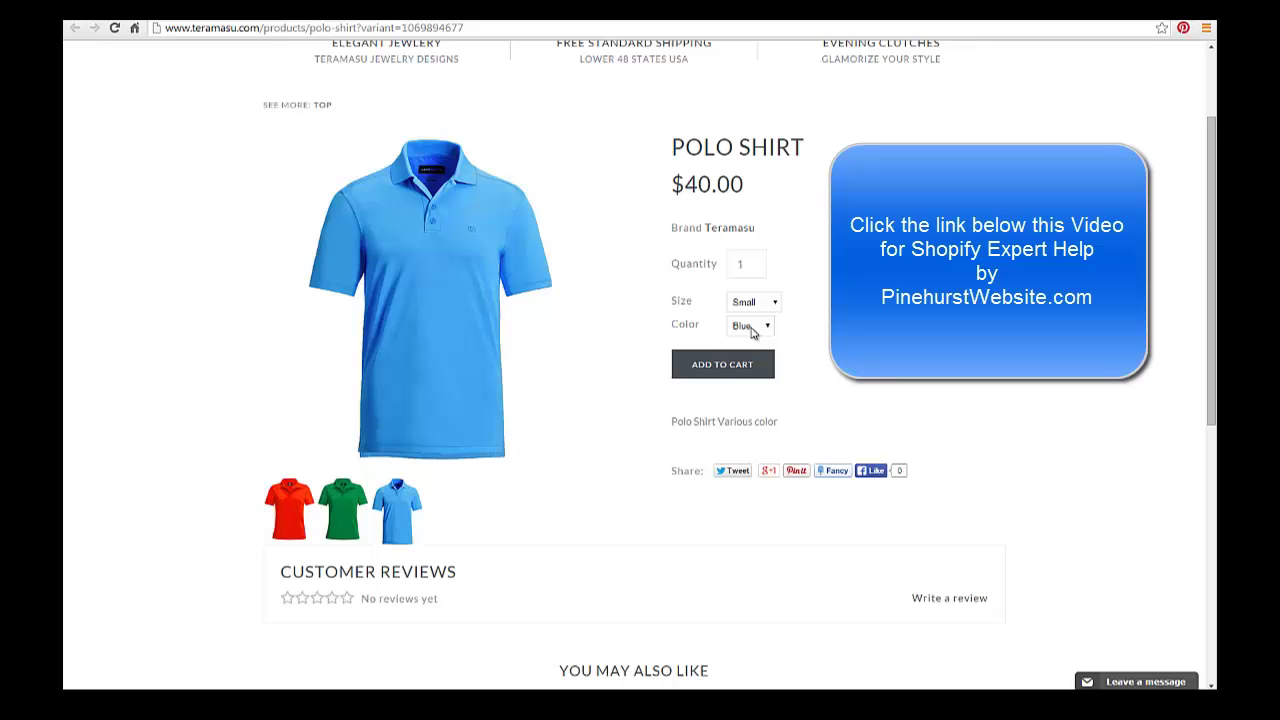
pyautogui.scroll(3, 128, 336)
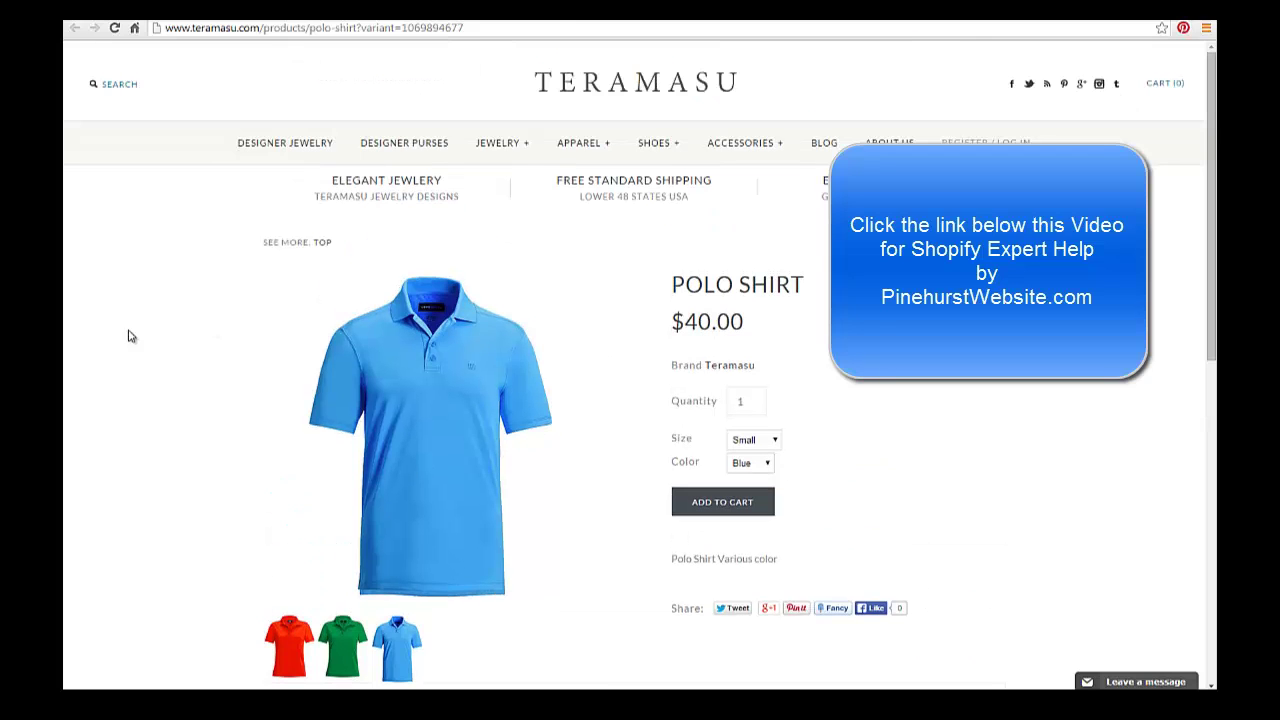